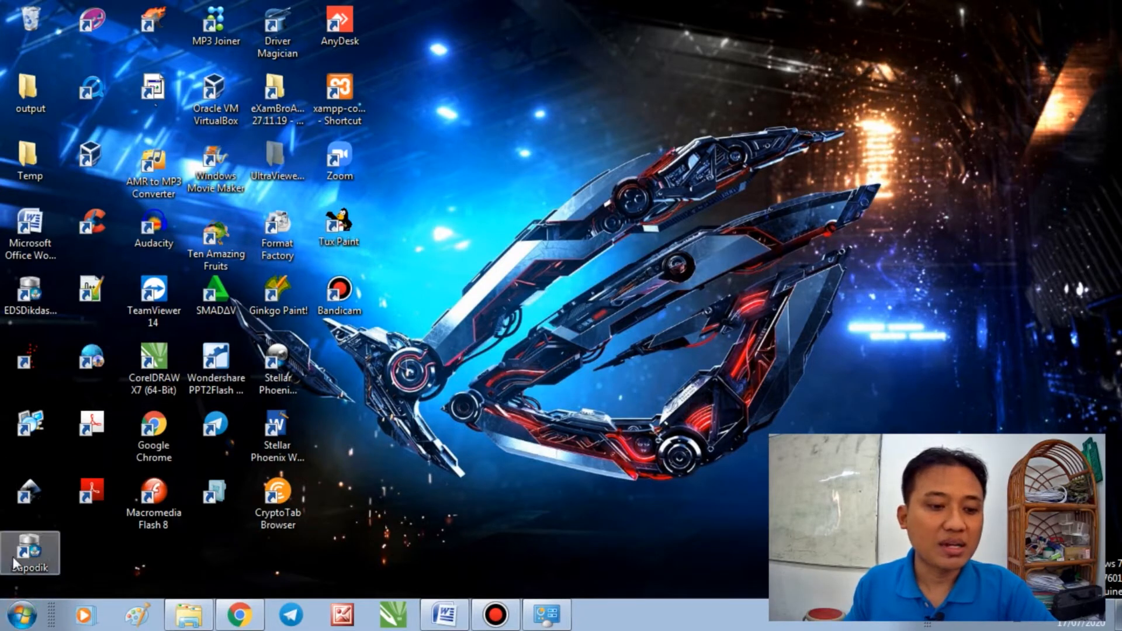
Launch Microsoft Office Word 2007 from the Microsoft Office folder of the installed programs.
left_click(21, 621)
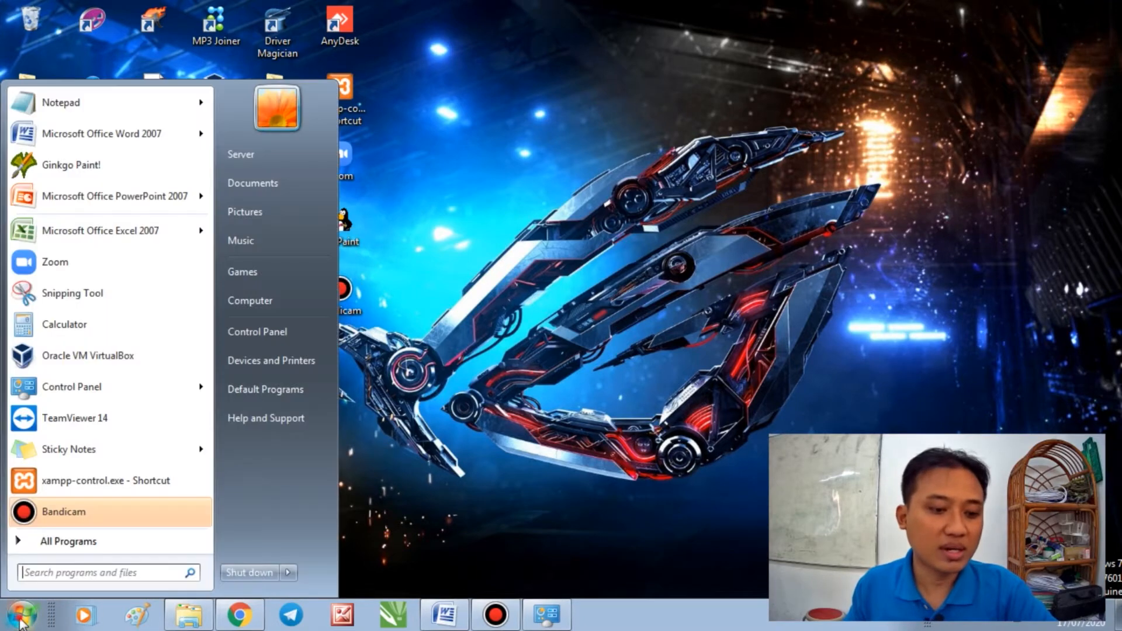
left_click(73, 546)
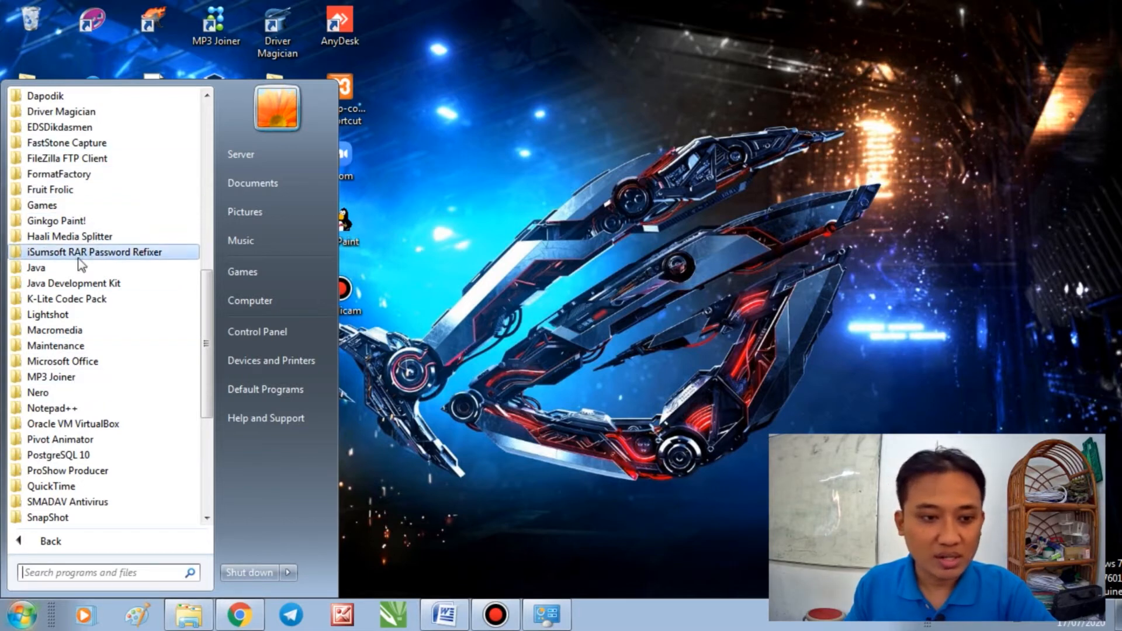
left_click(54, 364)
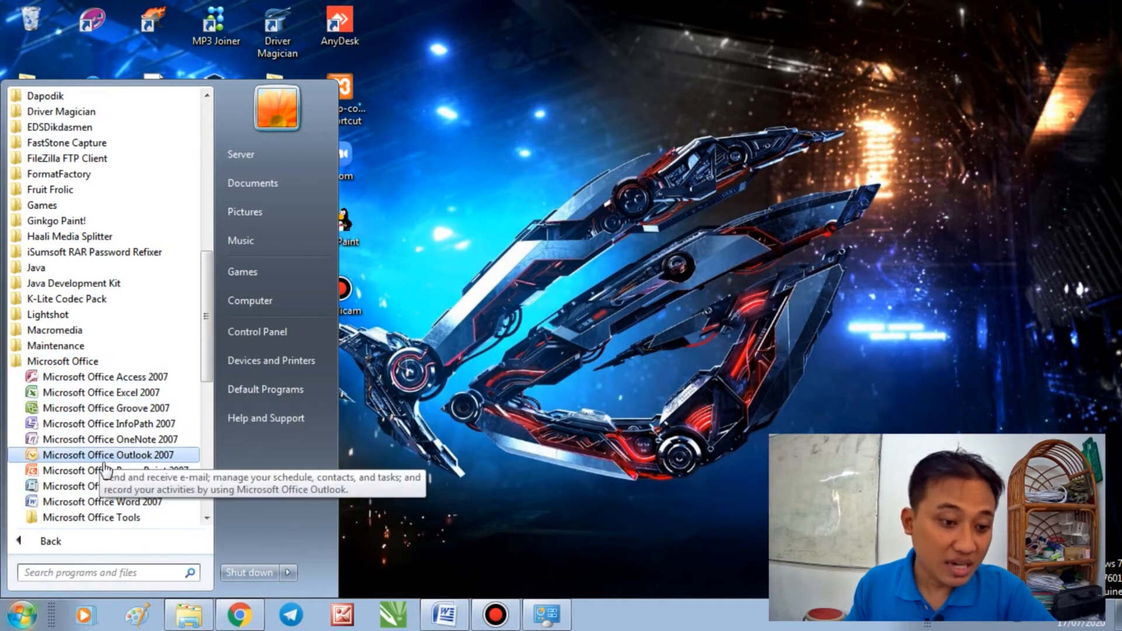
left_click(111, 504)
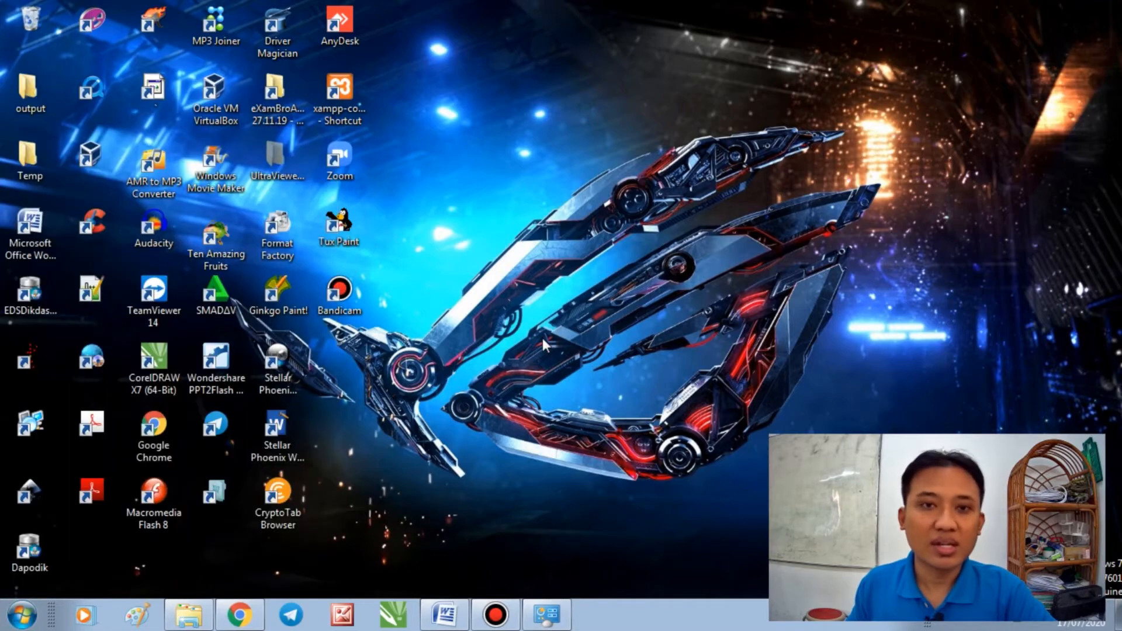
Start Word 2007 again from the Microsoft Office program folder and close its blank document.
left_click(23, 616)
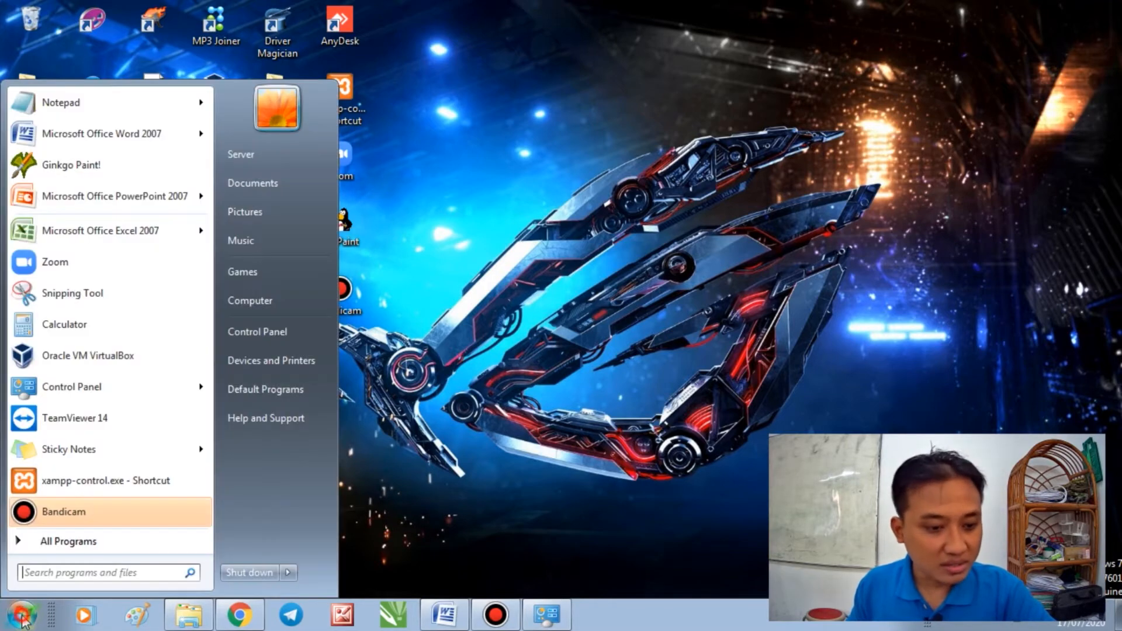
left_click(70, 541)
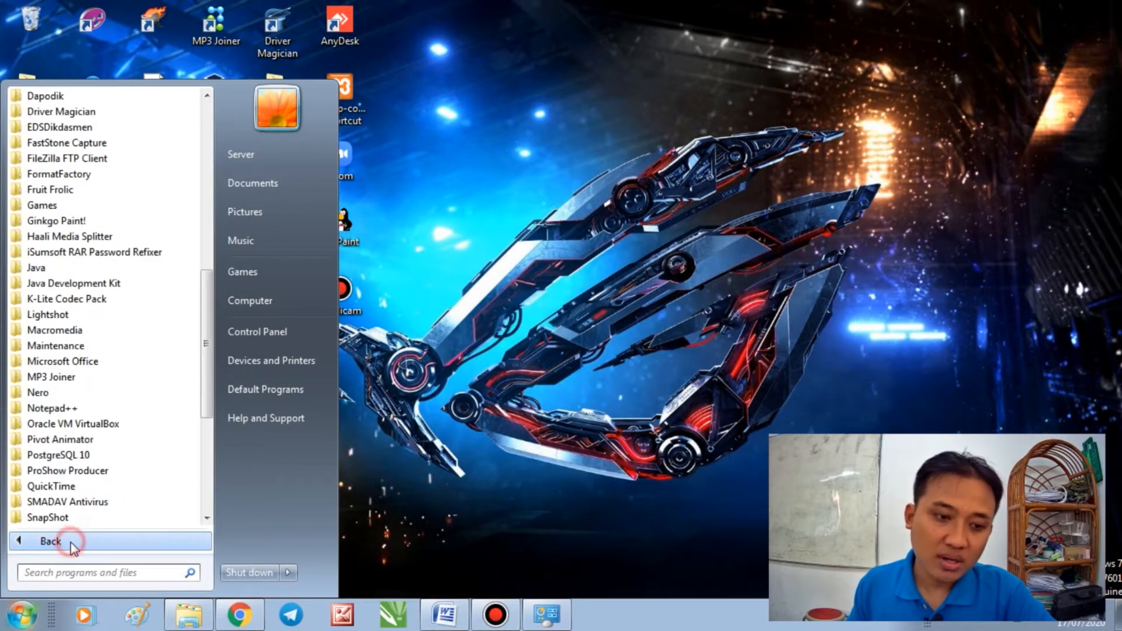
left_click(85, 364)
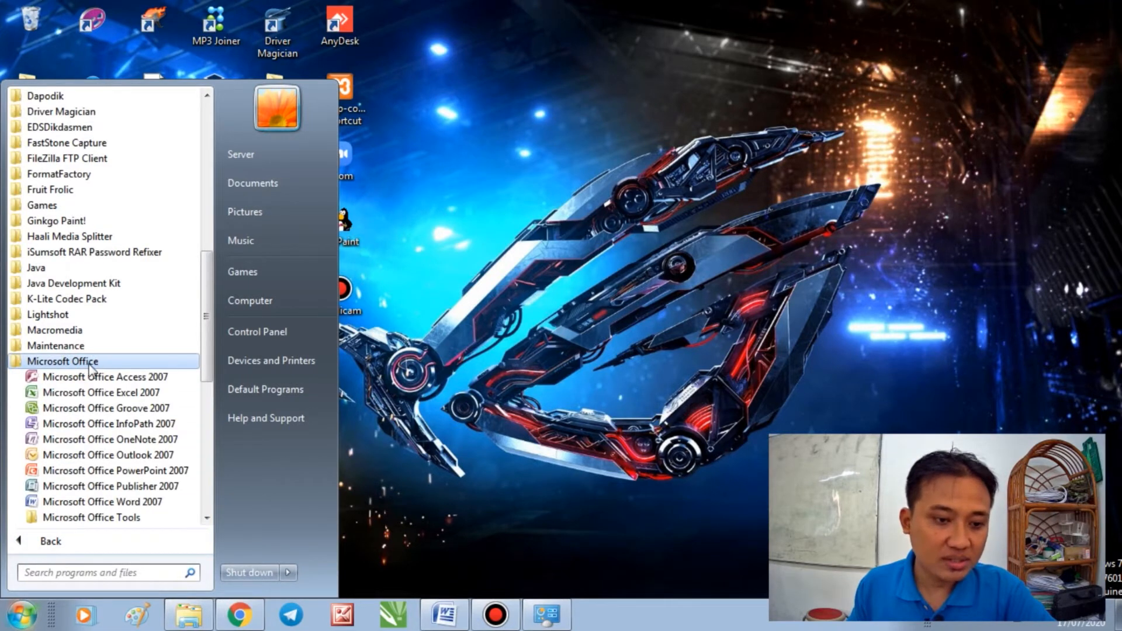
left_click(156, 504)
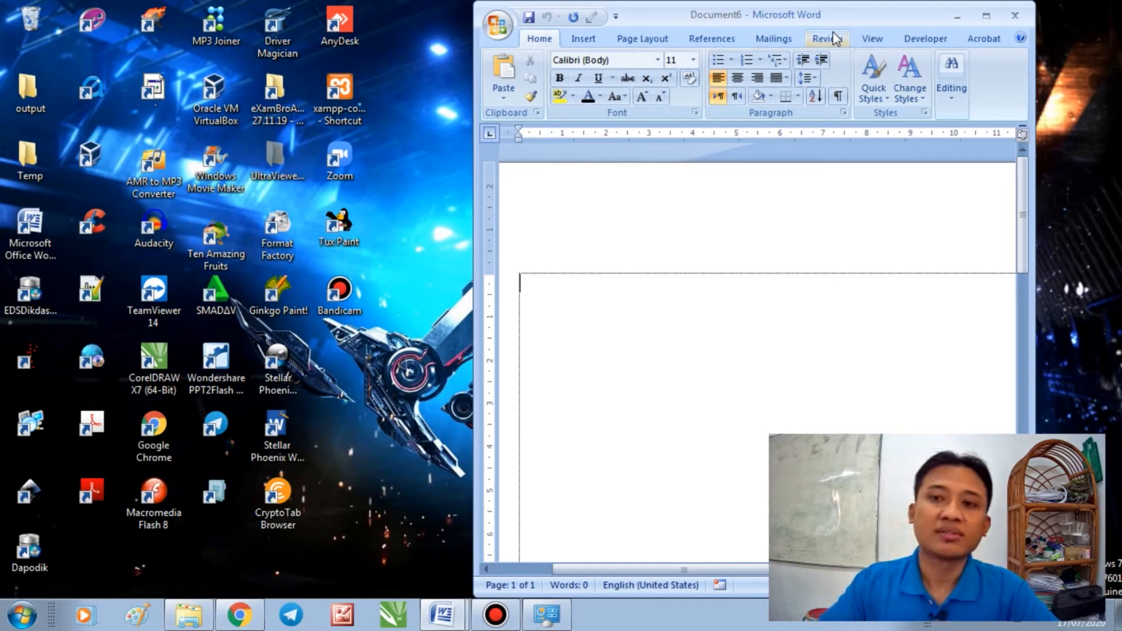
left_click(1002, 11)
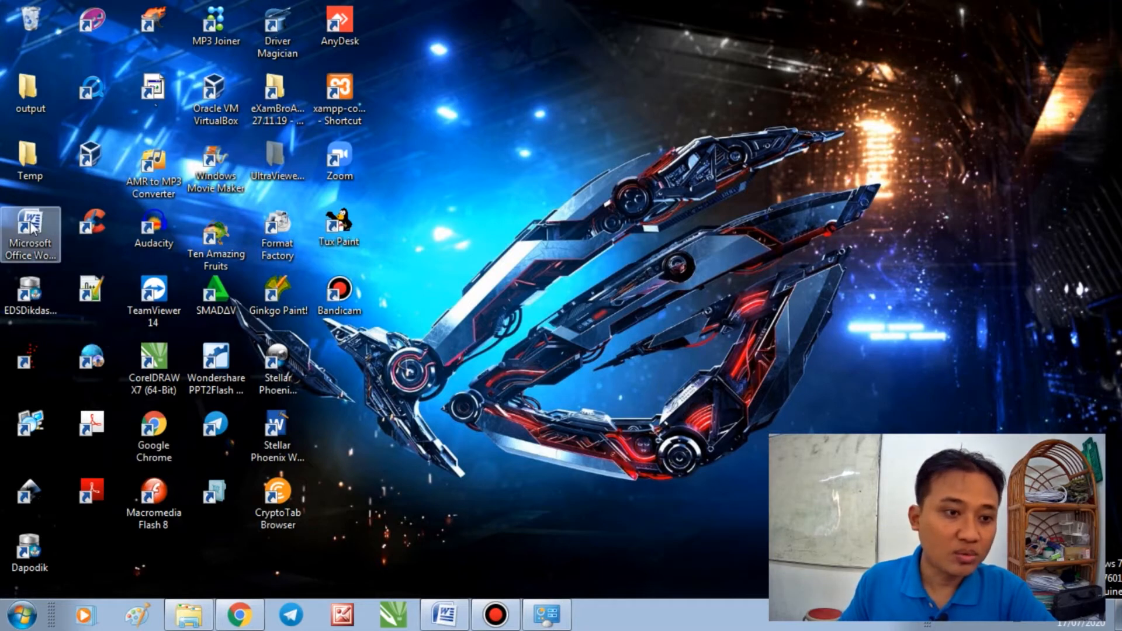
Launch Word from its desktop shortcut twice, closing the blank document each time.
left_click(18, 242)
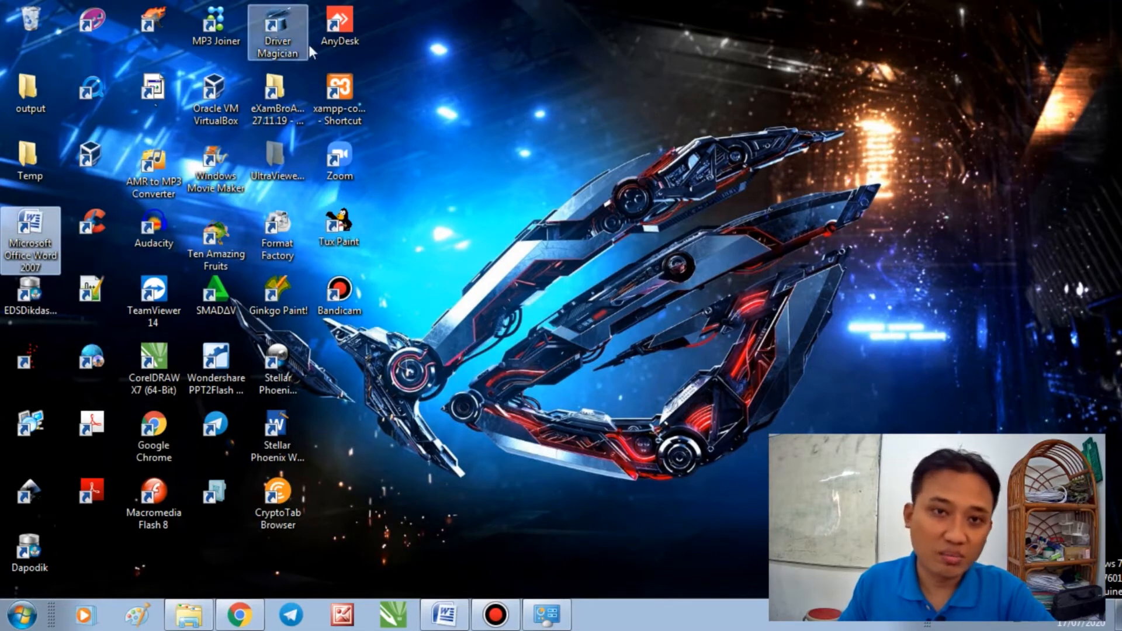
double_click(25, 233)
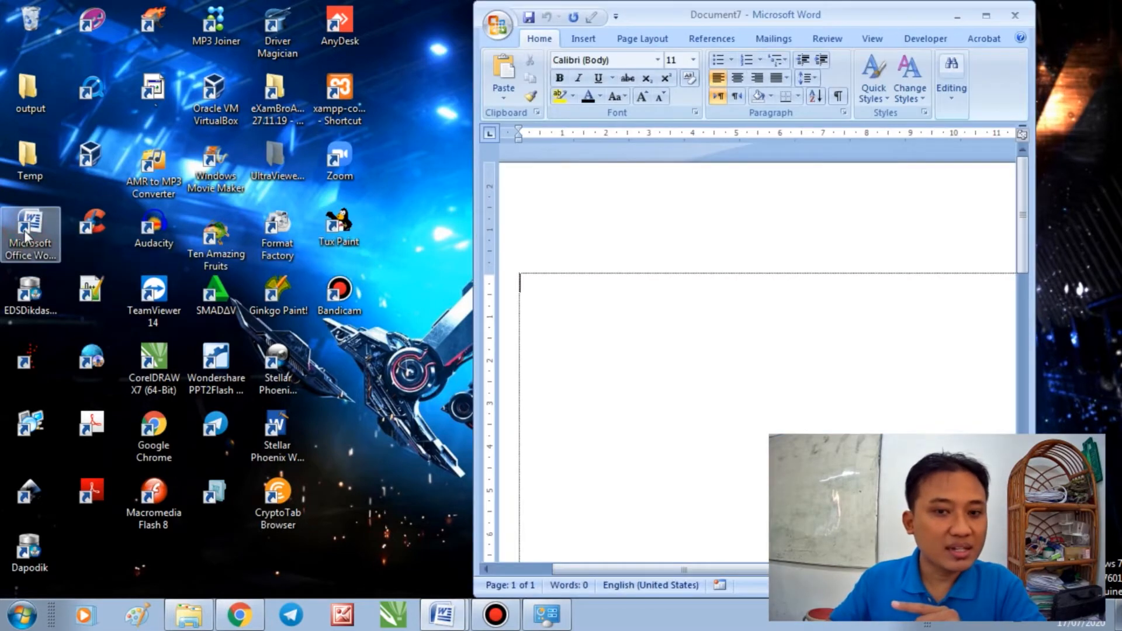
left_click(1013, 18)
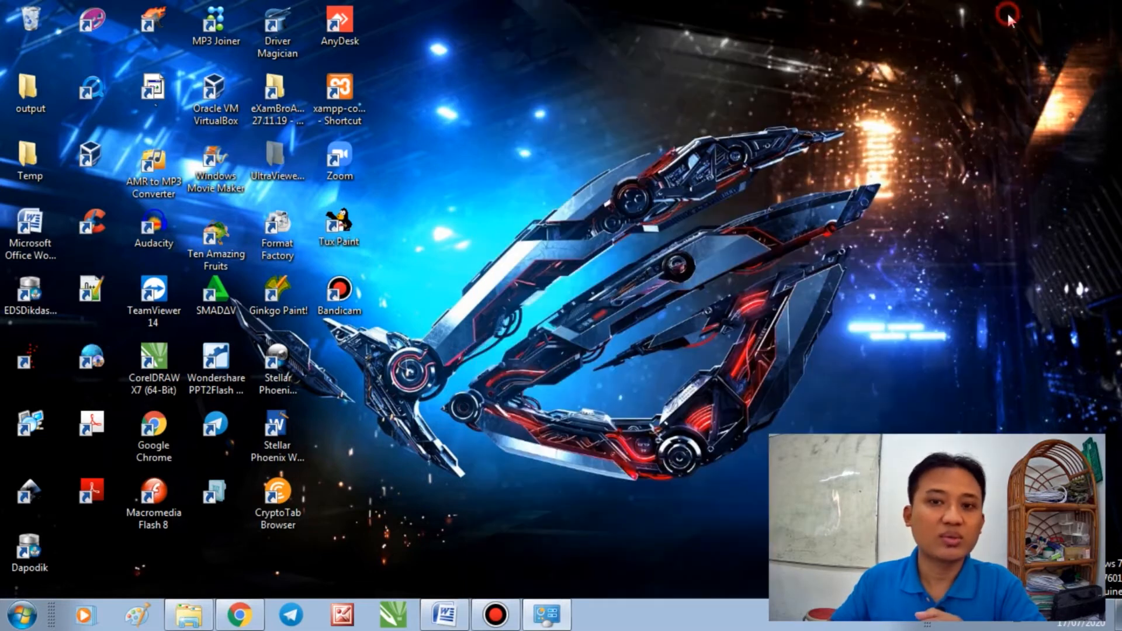
double_click(17, 236)
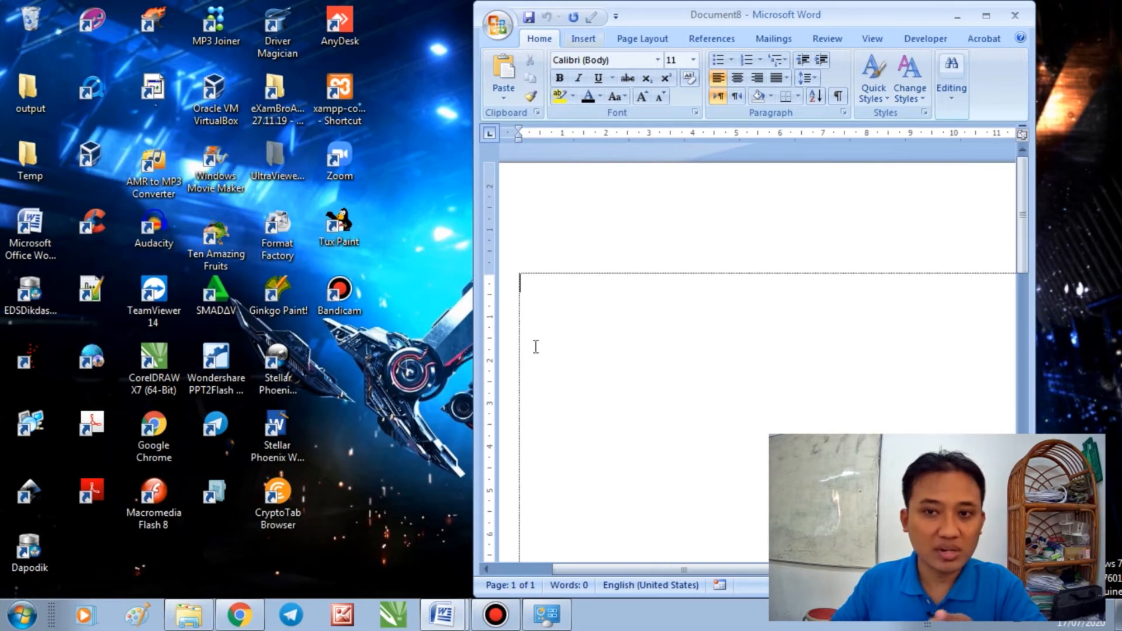
left_click(1015, 16)
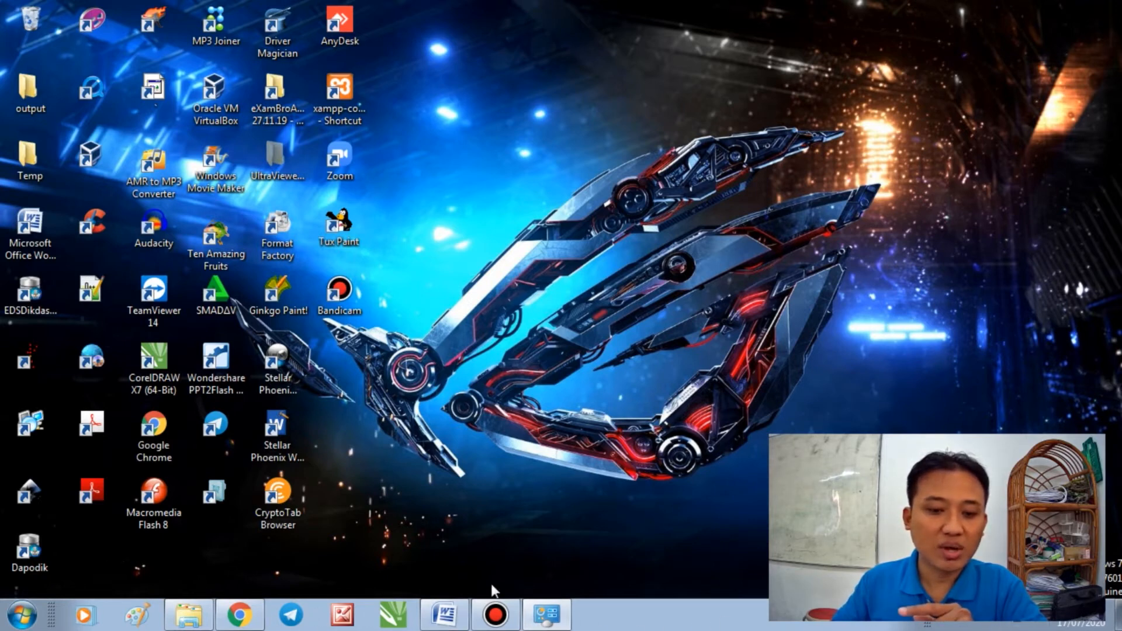
Close the already open blank Document1, relaunch Word from its pinned shortcut and close the blank document again.
mouse_move(447, 616)
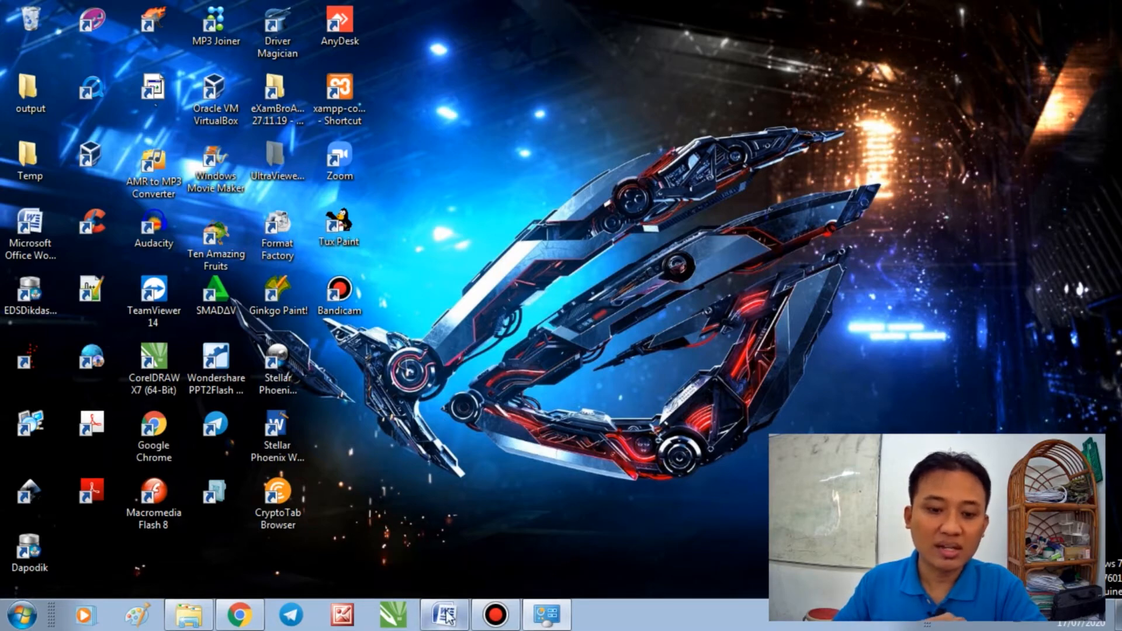
left_click(447, 616)
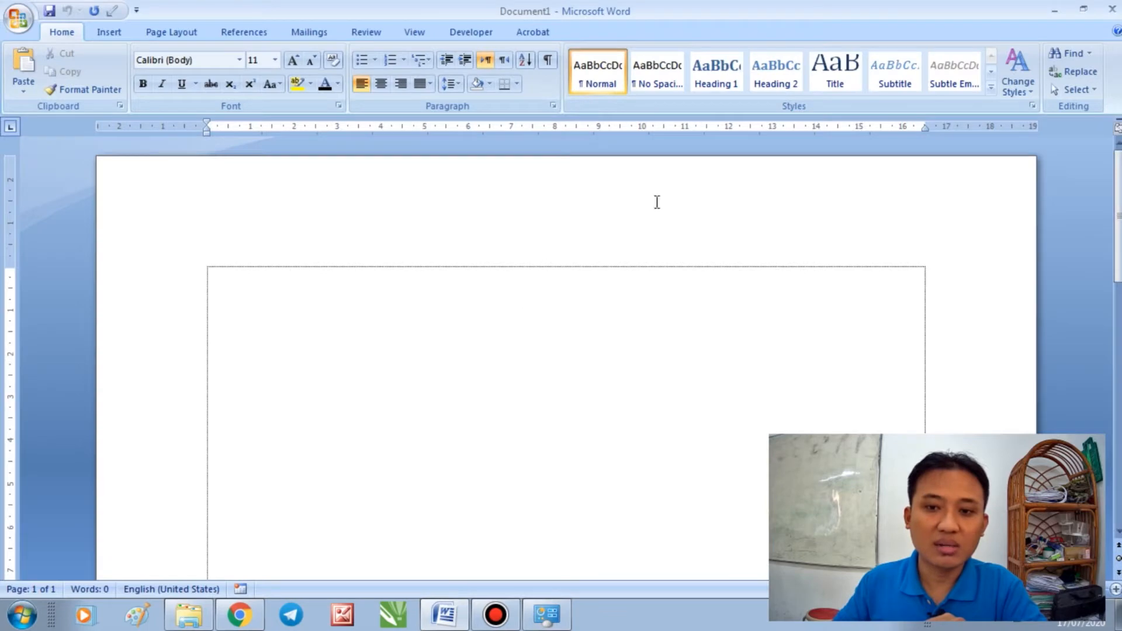
left_click(1112, 10)
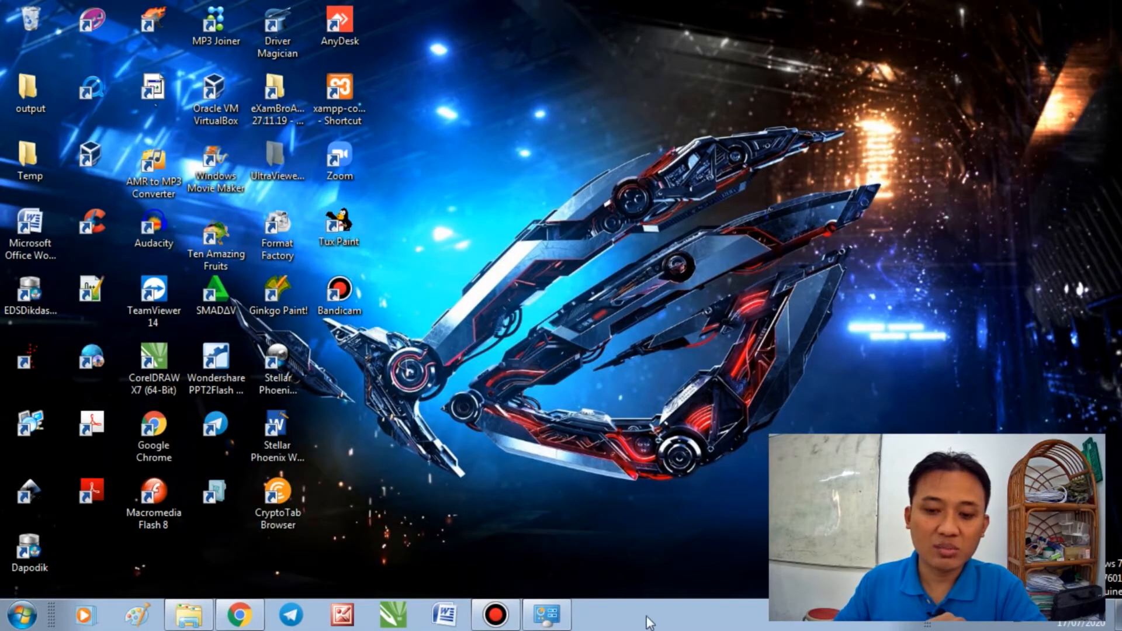
left_click(454, 623)
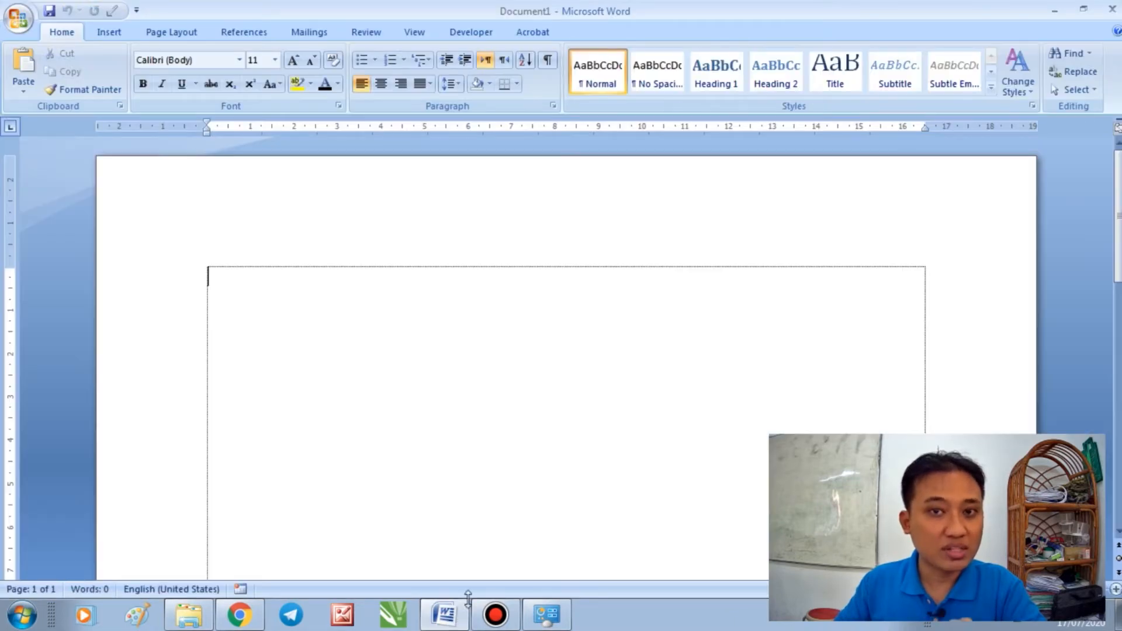
left_click(1113, 11)
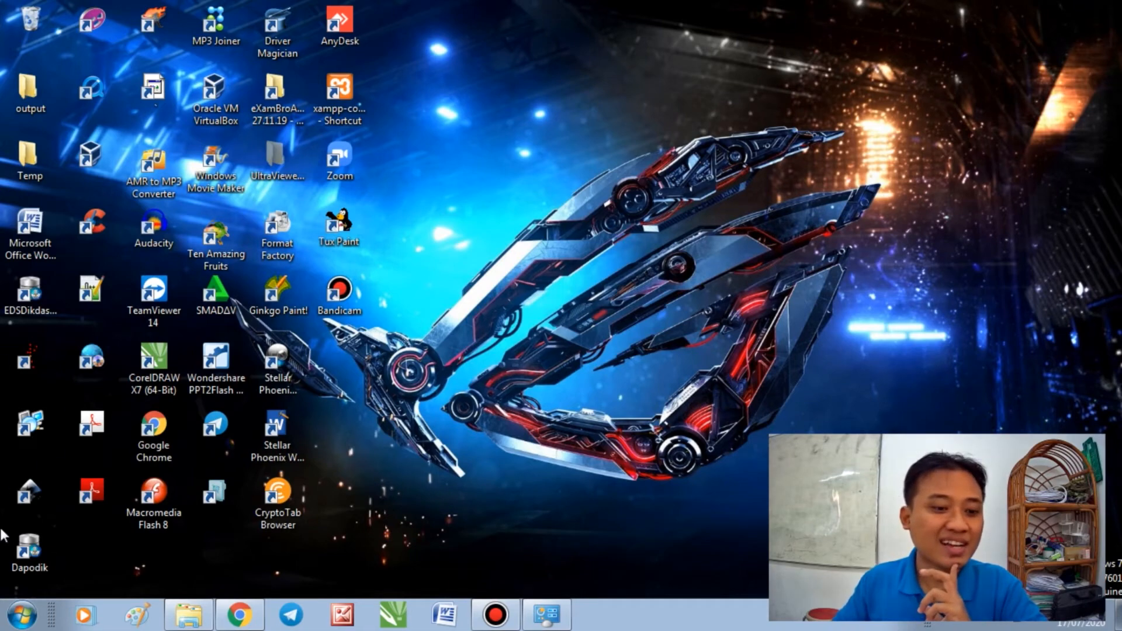
Launch Microsoft Office Word 2007 from the list of frequently used programs.
left_click(19, 621)
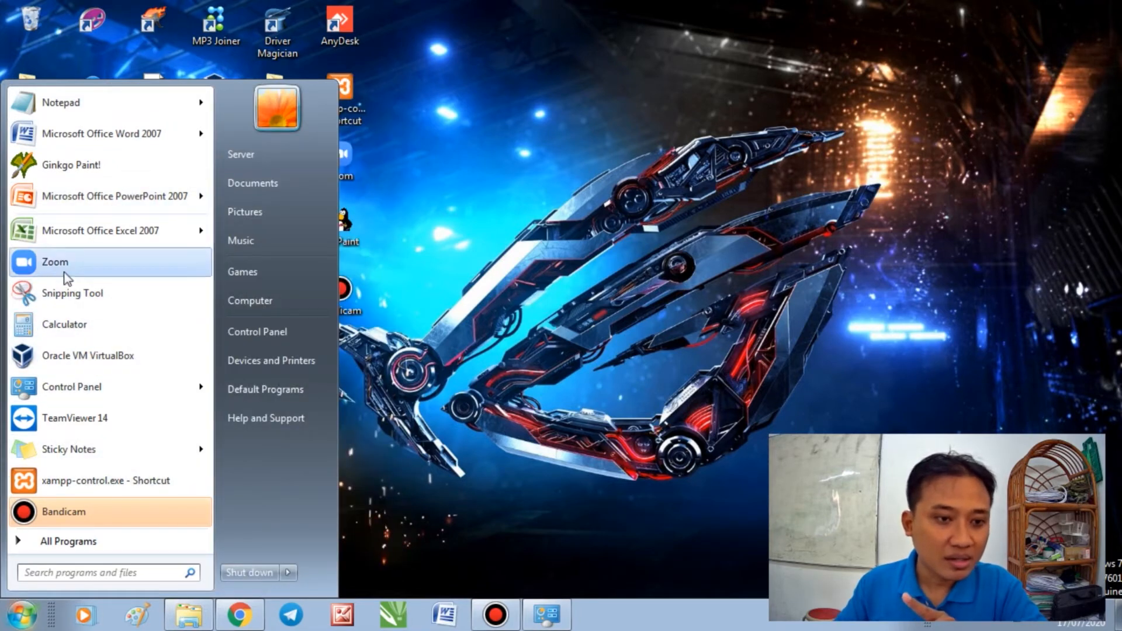
mouse_move(97, 133)
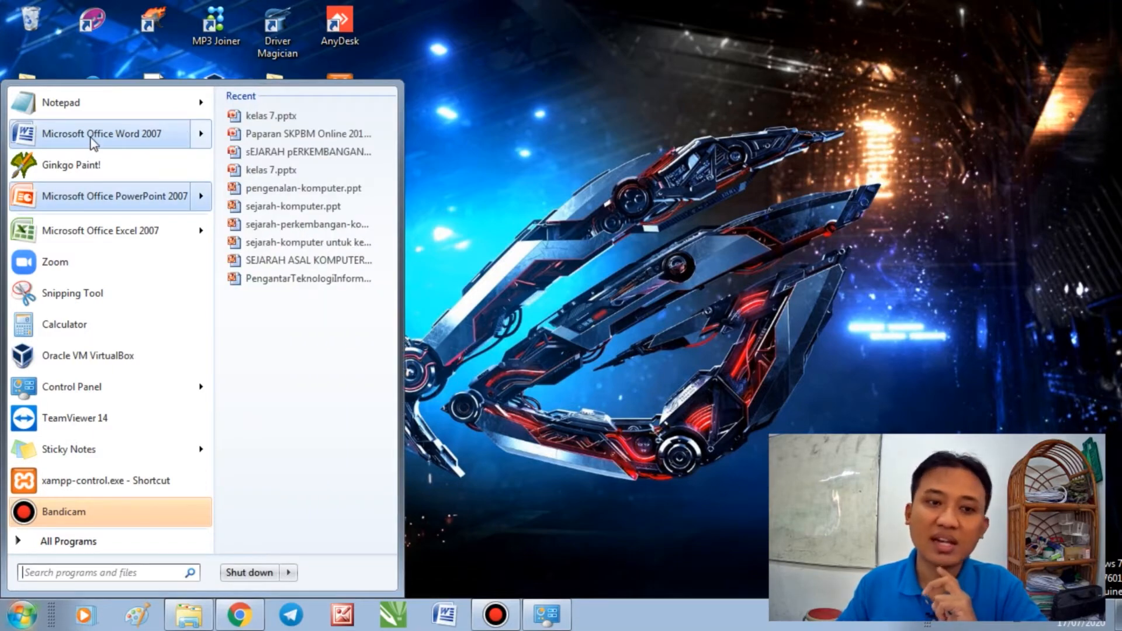
left_click(91, 138)
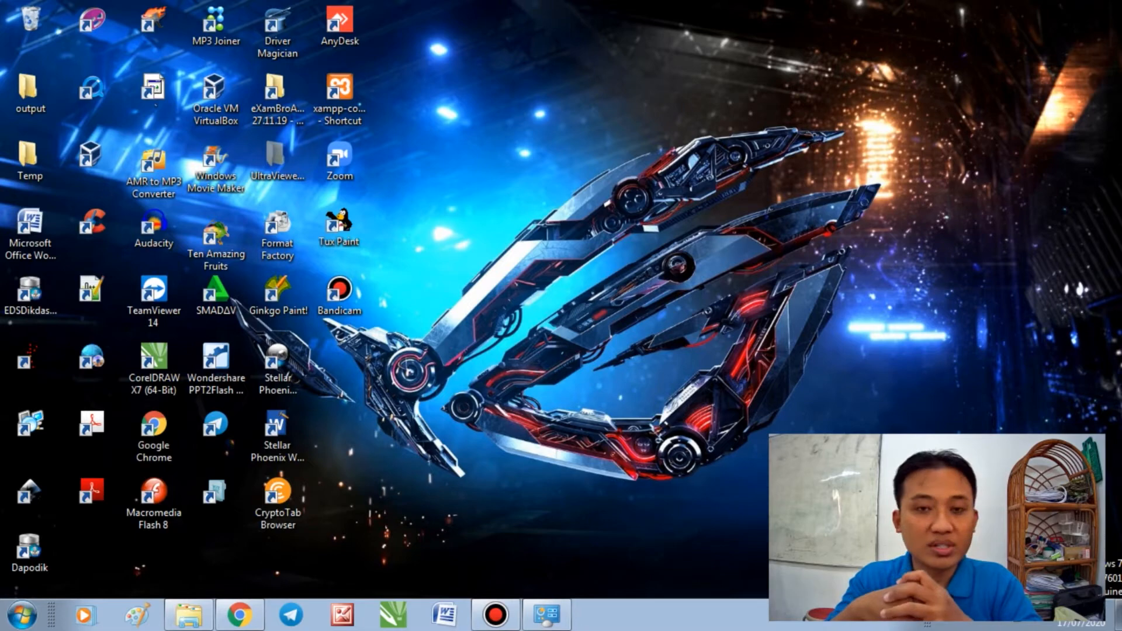
Launch Word from its pinned shortcut and maximize the blank document window.
left_click(446, 614)
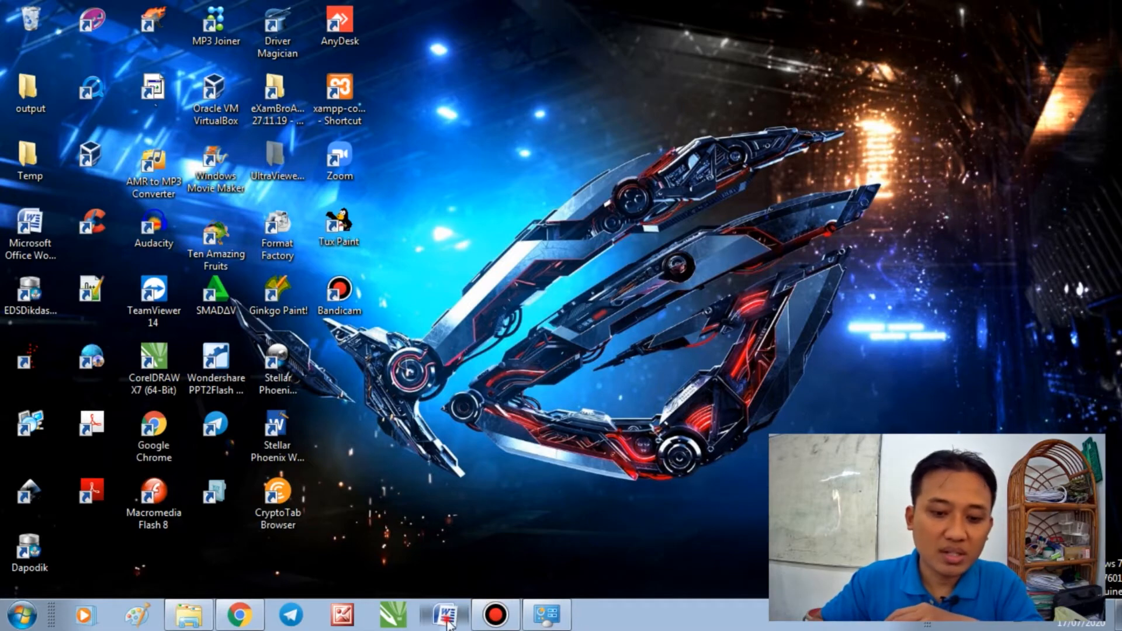
left_click(986, 15)
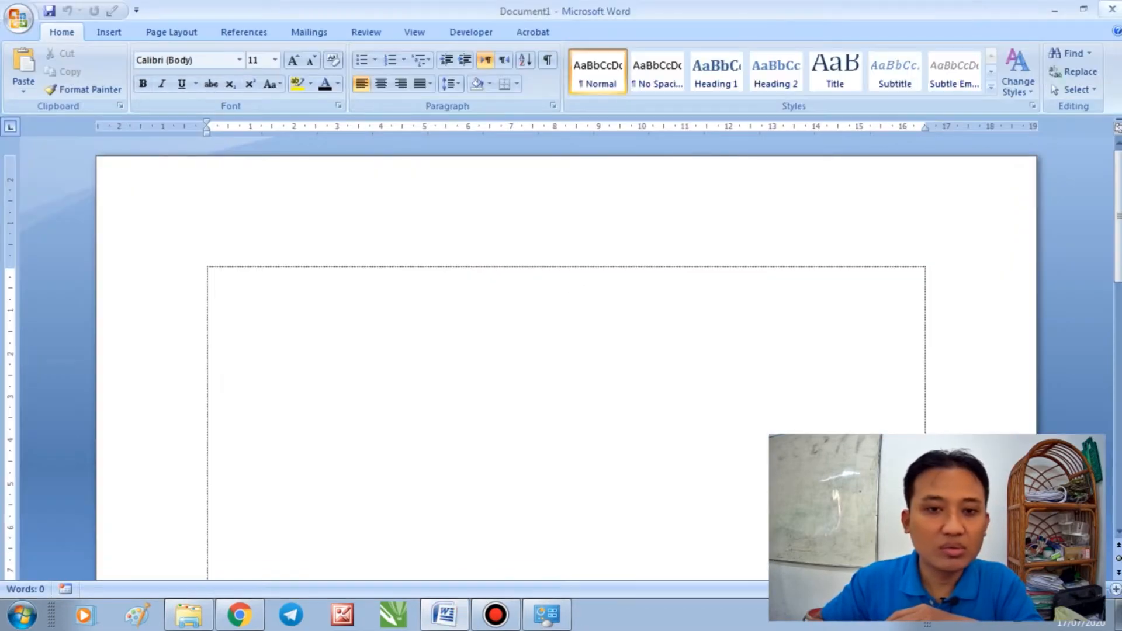
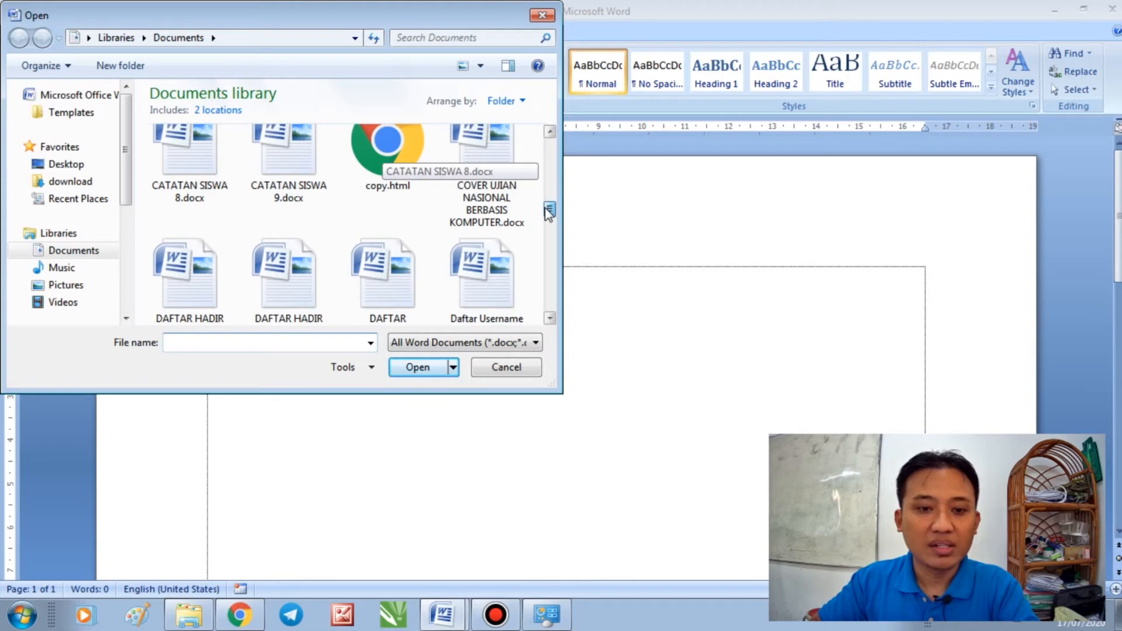
Open the existing document Aji Saka.docx from the Documents library.
left_click_drag(549, 212, 541, 193)
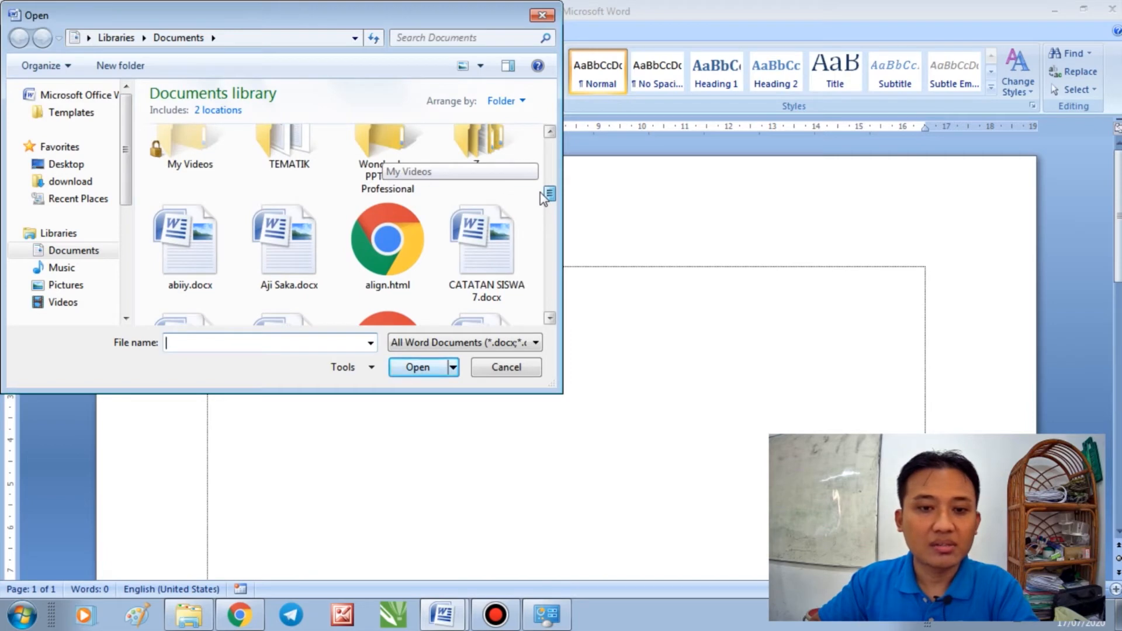
left_click(271, 236)
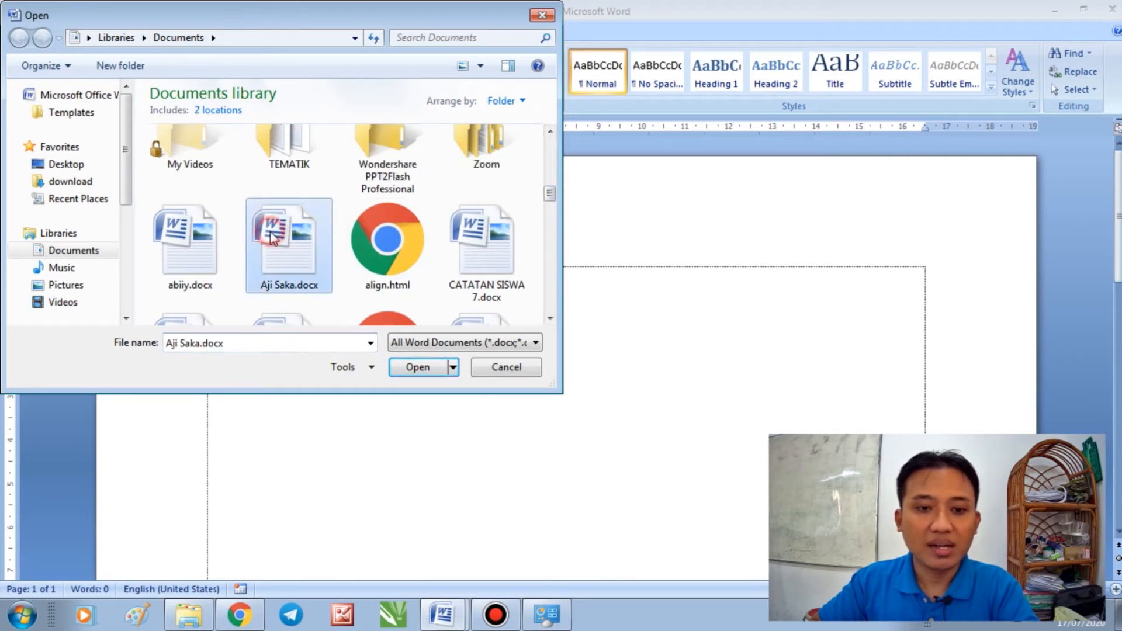
left_click(401, 368)
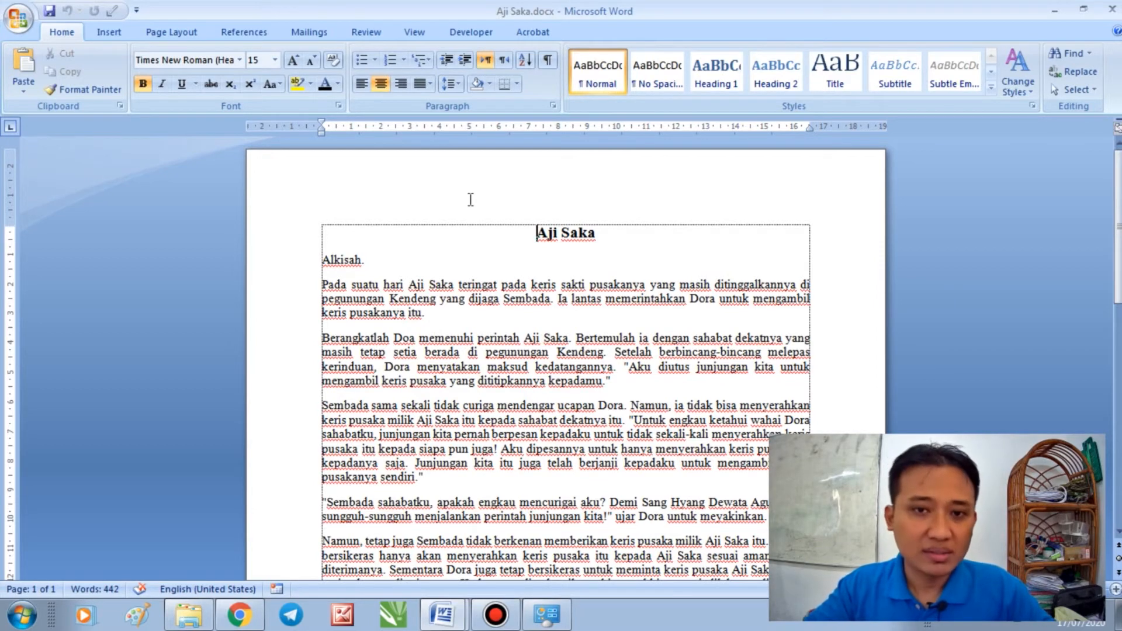
left_click(18, 17)
left_click(676, 281)
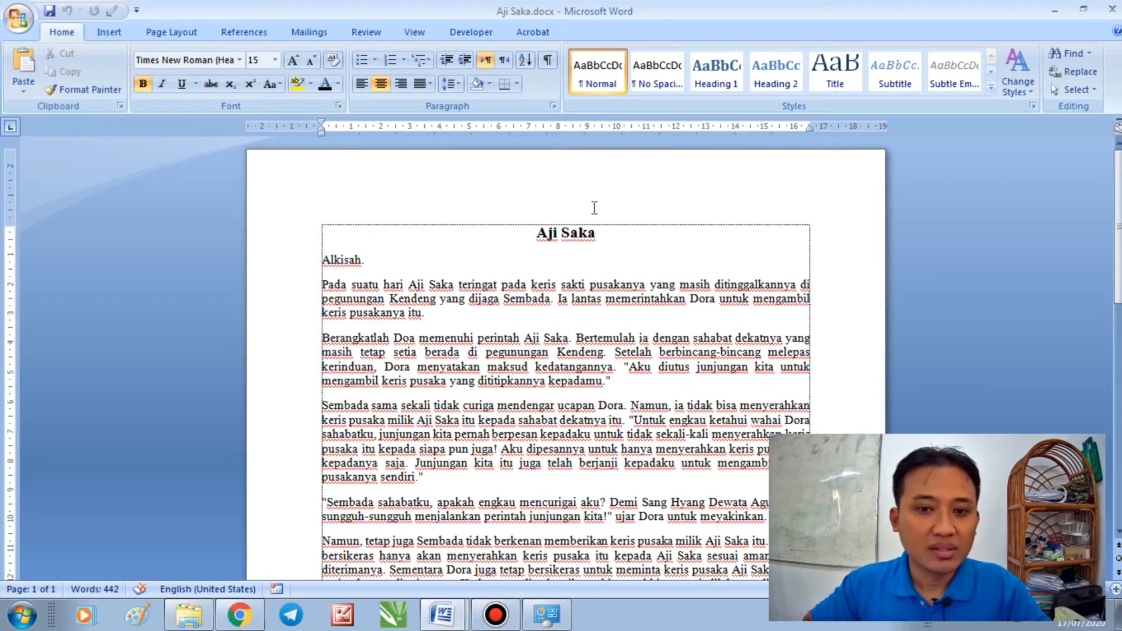
left_click(528, 228)
left_click_drag(536, 231, 699, 464)
left_click(699, 465)
left_click_drag(528, 232, 673, 480)
left_click(611, 252)
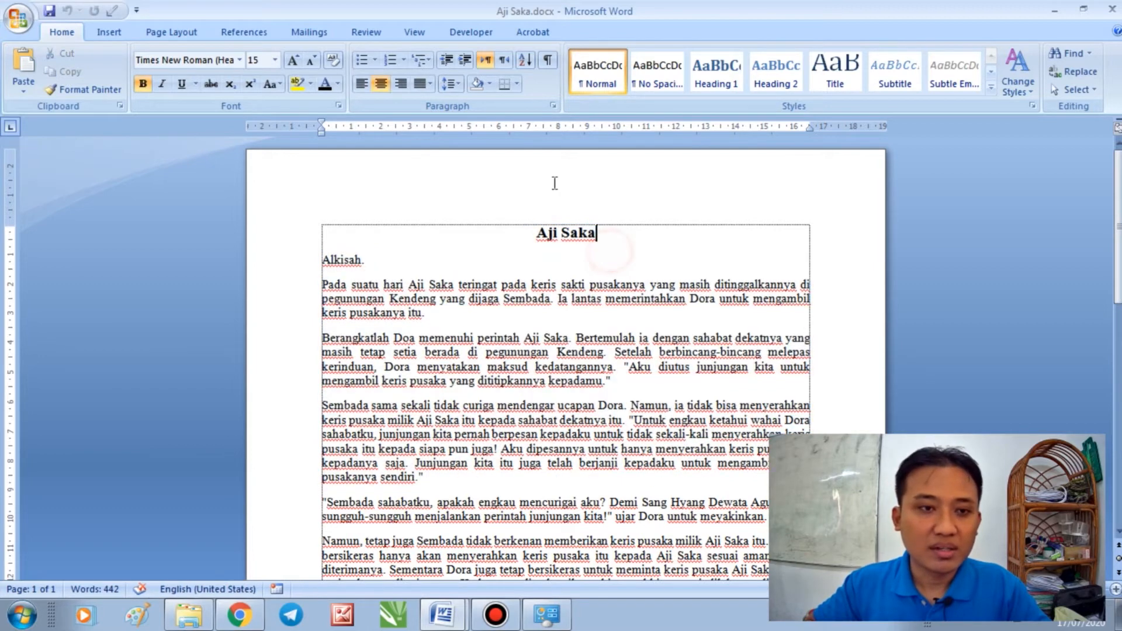
left_click(15, 20)
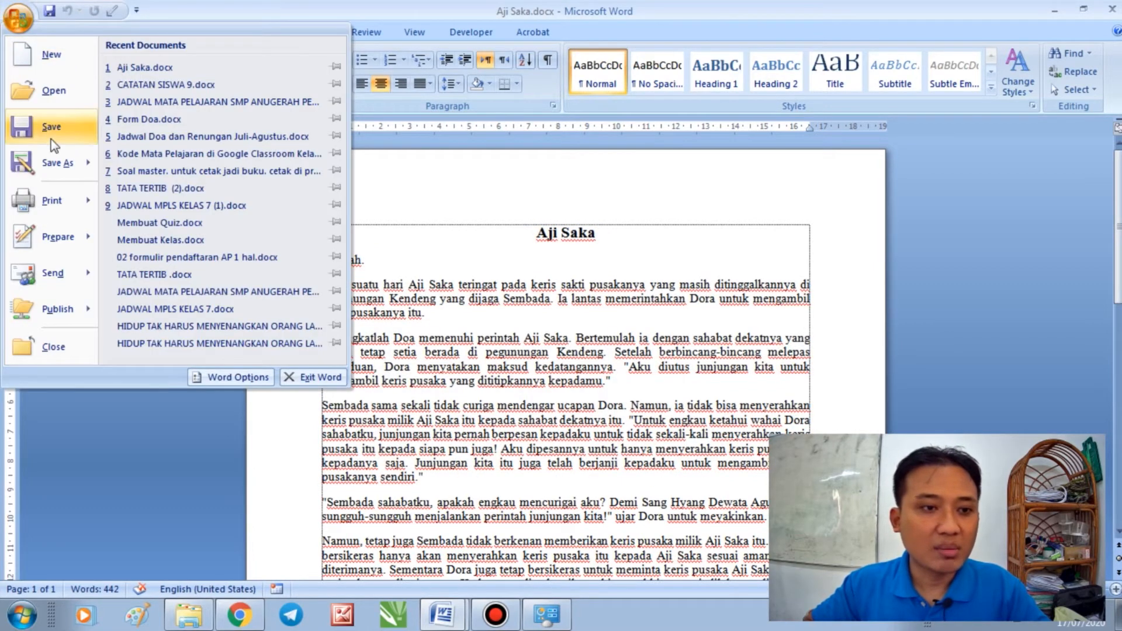
left_click(566, 250)
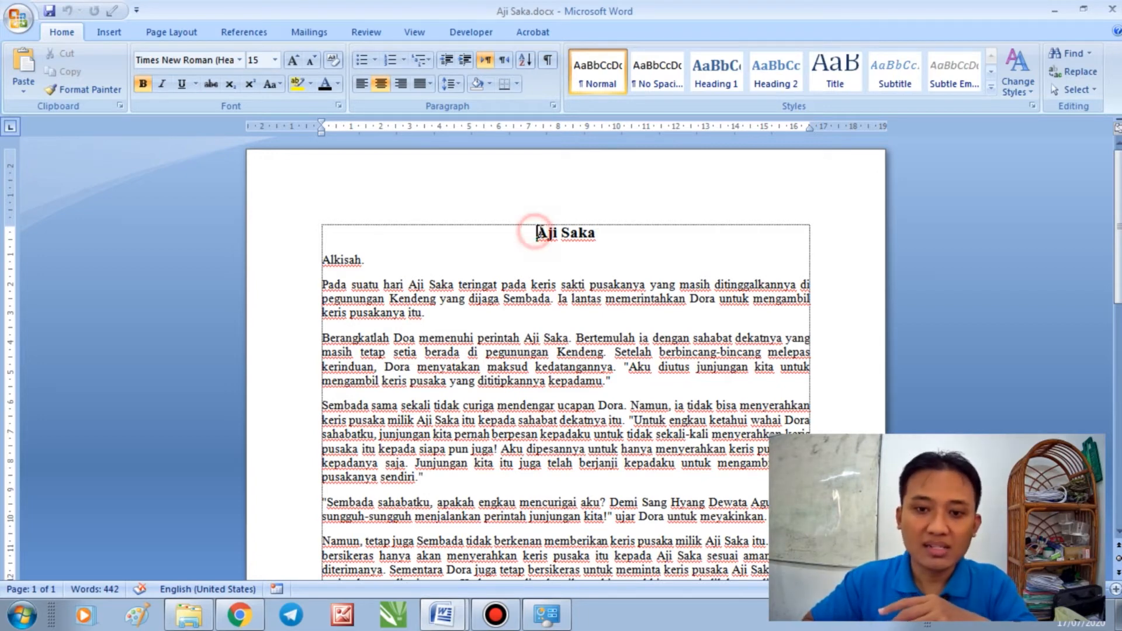
Replace the document's centred title with "AJI SAKA" in capitals and select the retyped title line.
left_click_drag(536, 232, 605, 234)
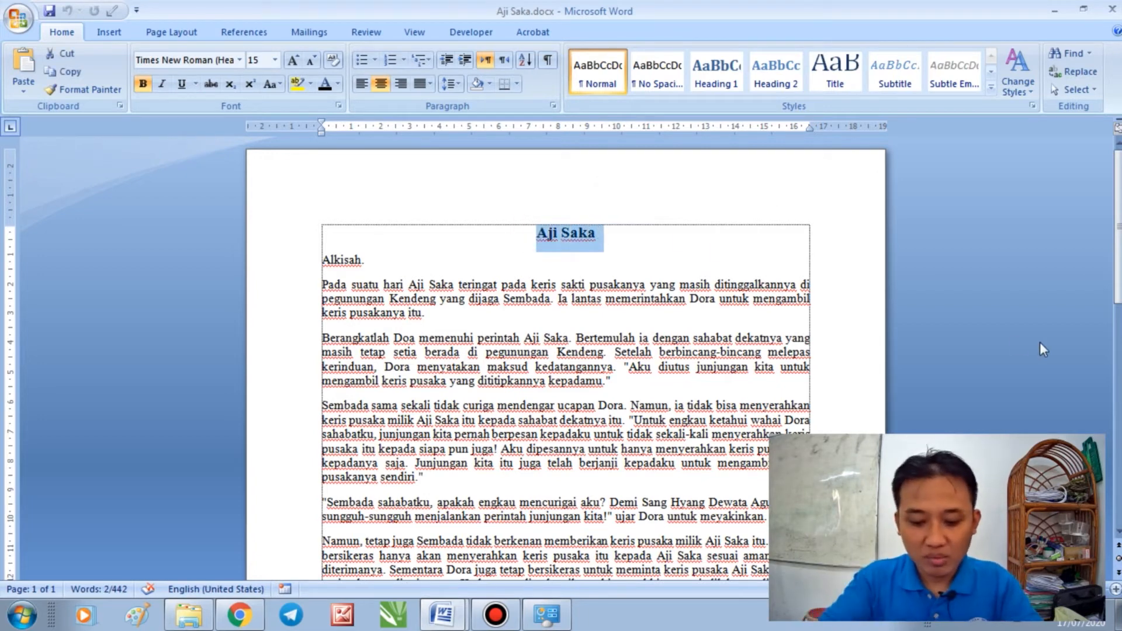
type("AJI SAKA")
left_click(693, 282)
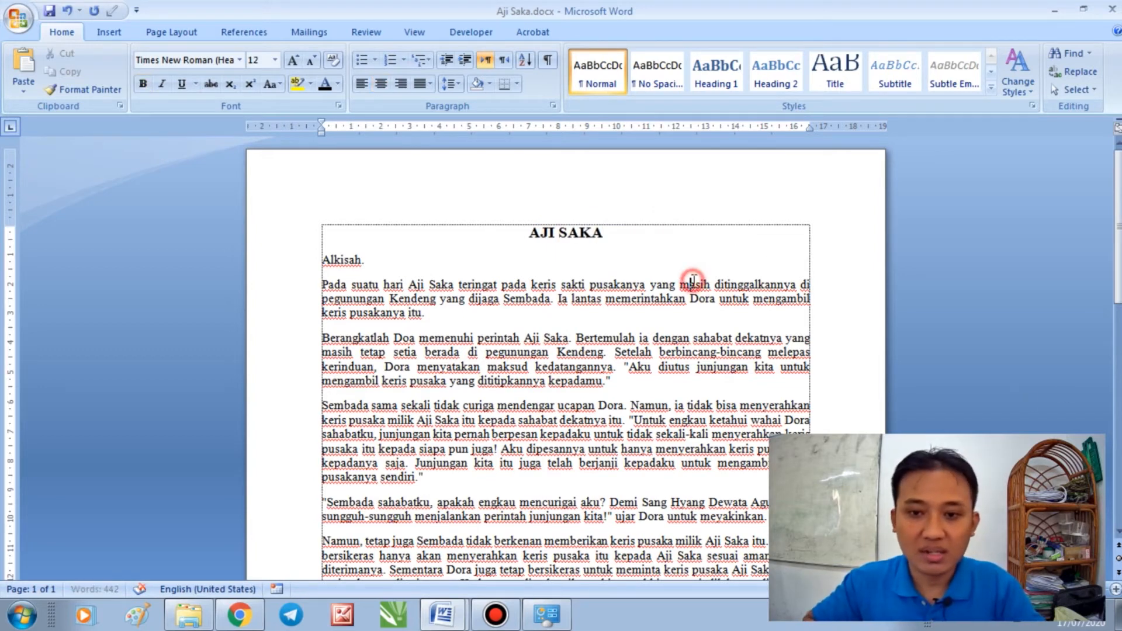
triple_click(524, 233)
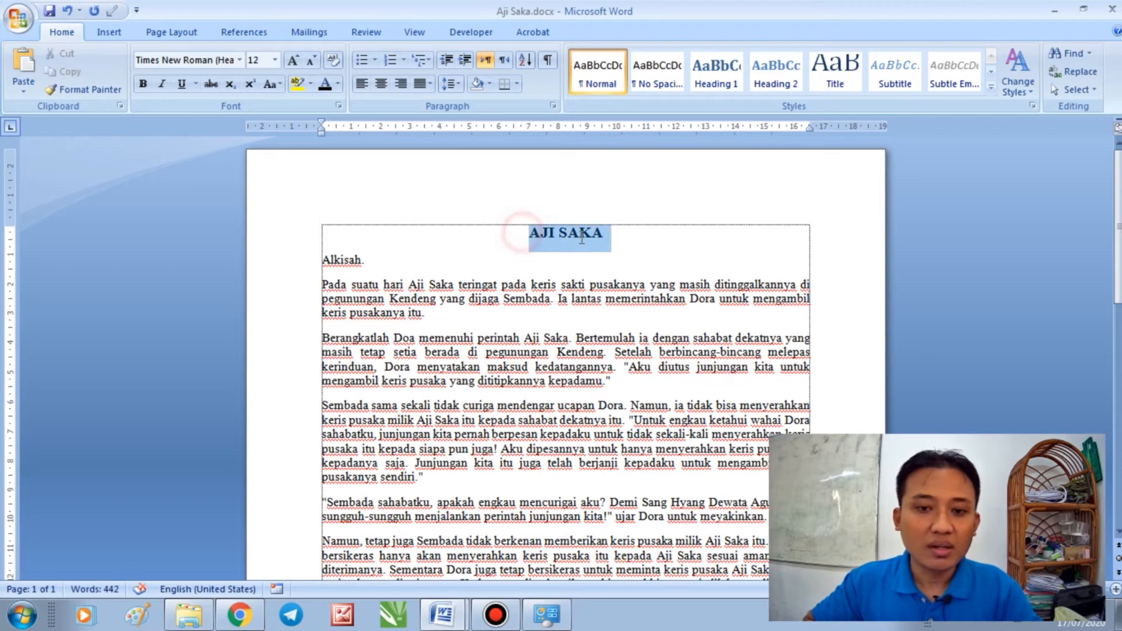
Save the edited document under its existing name, Aji Saka.docx.
left_click(664, 234)
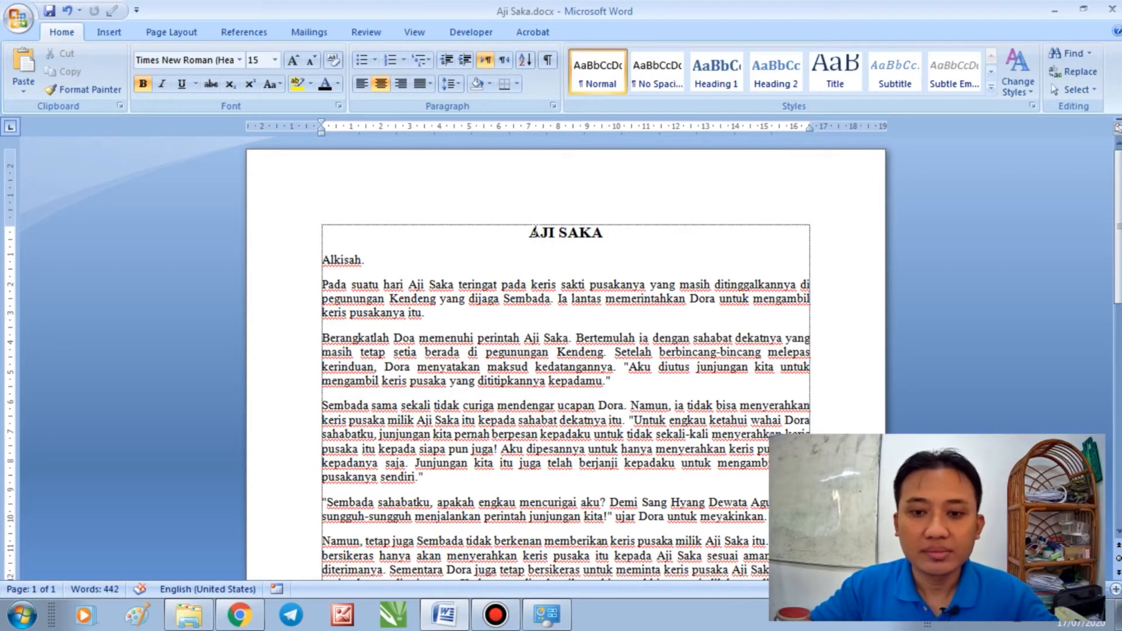
left_click_drag(533, 232, 599, 239)
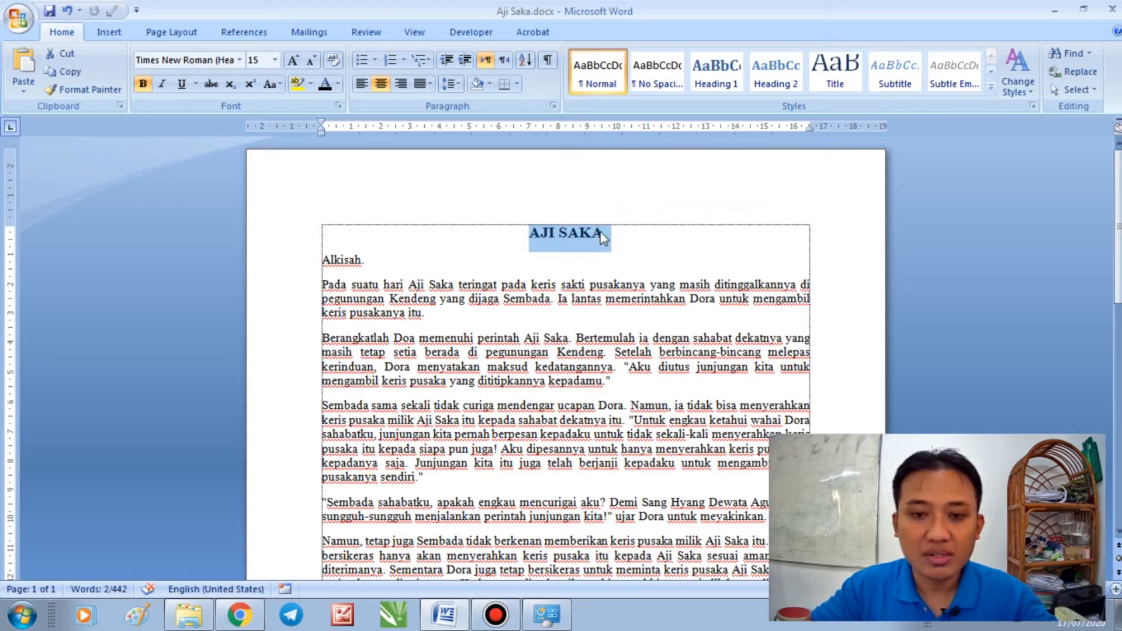
left_click(602, 237)
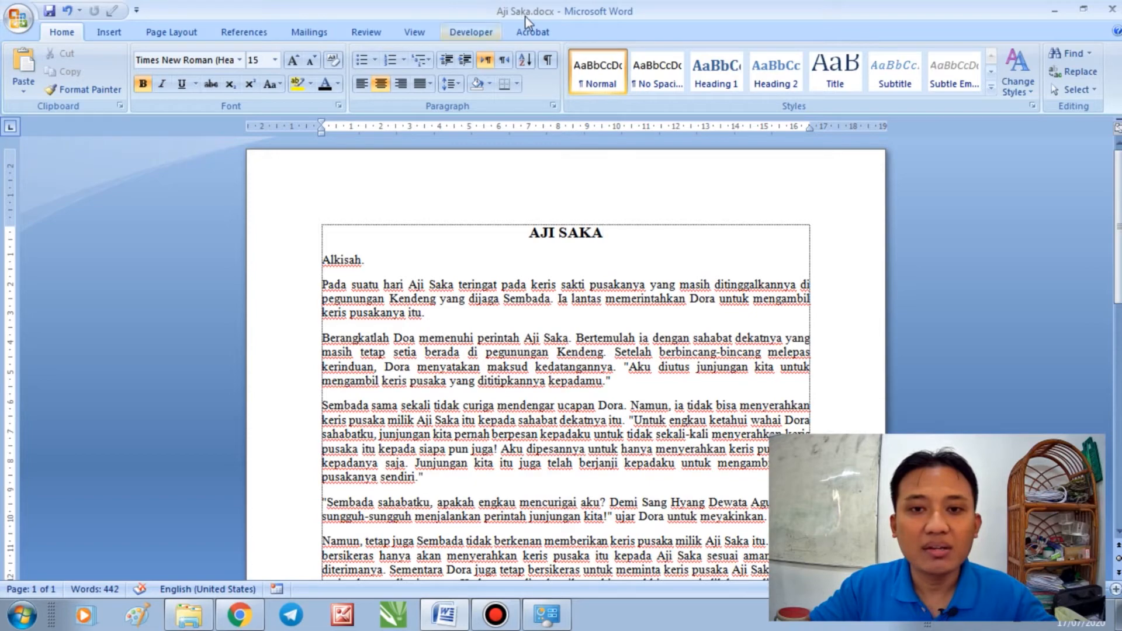
left_click(23, 18)
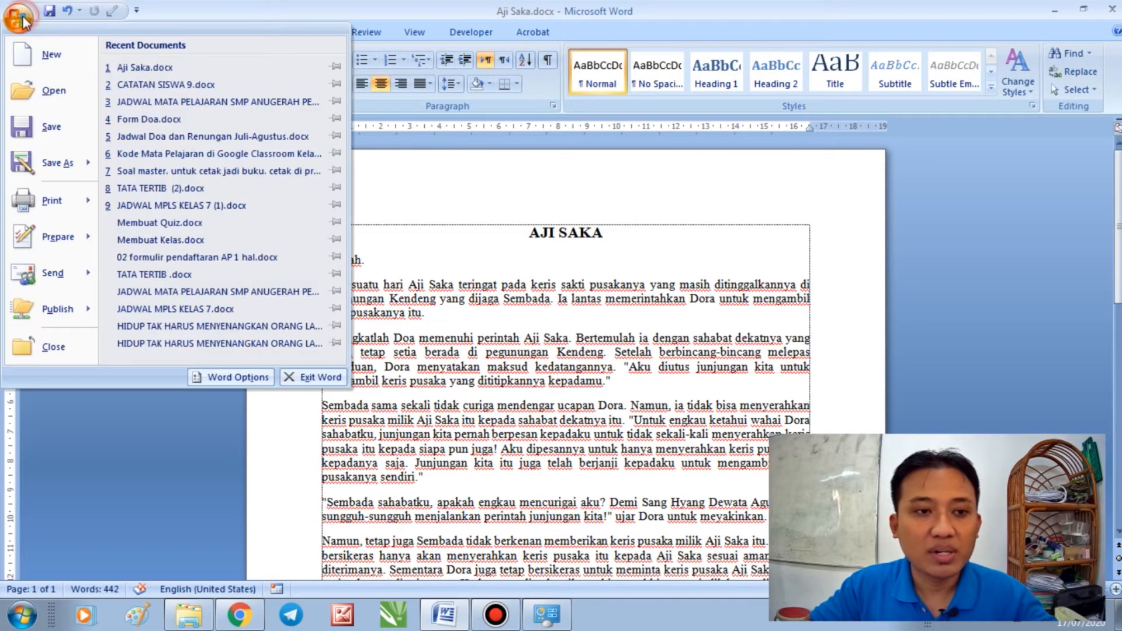
left_click(49, 134)
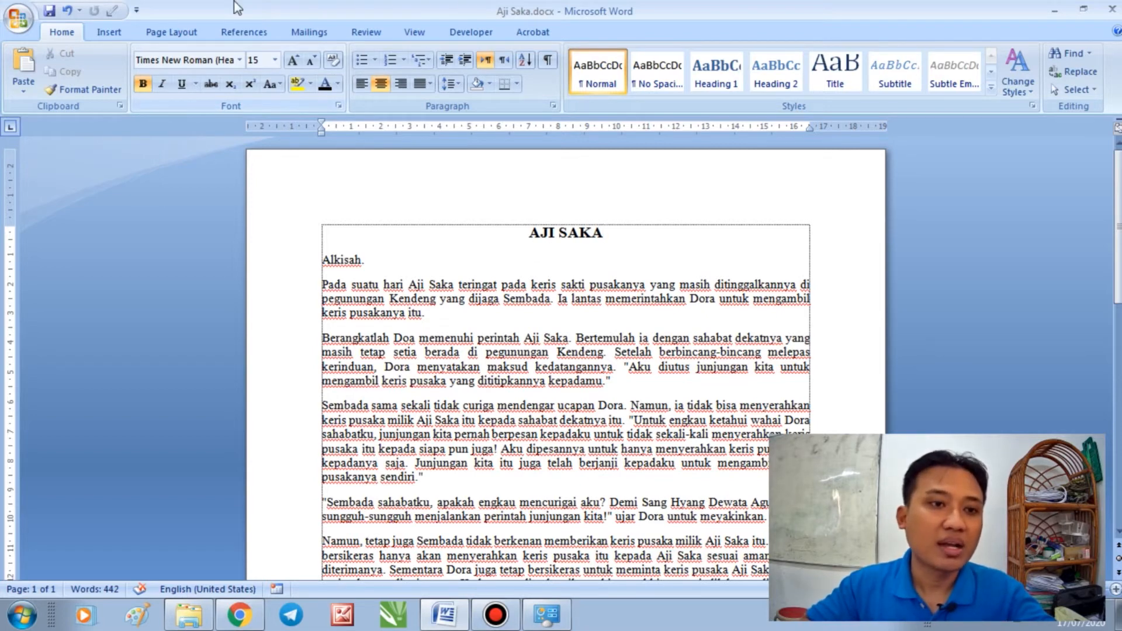
left_click(49, 11)
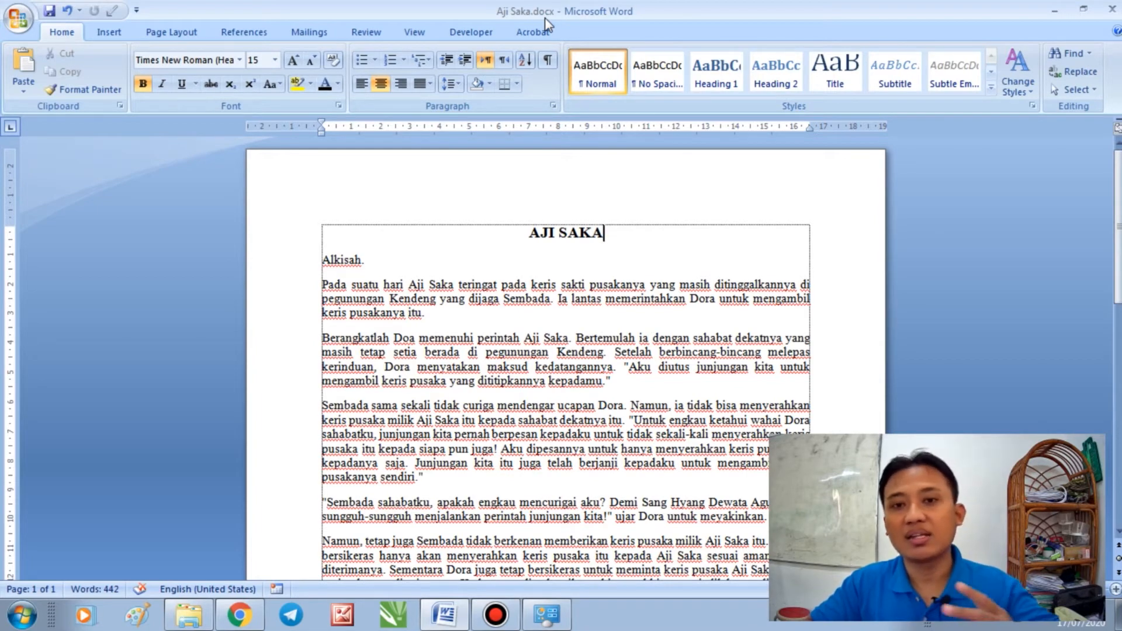
Save a copy of the document in the Documents library as Aji Saka EDISI PERTAMA.docx in Word Document format.
left_click(14, 17)
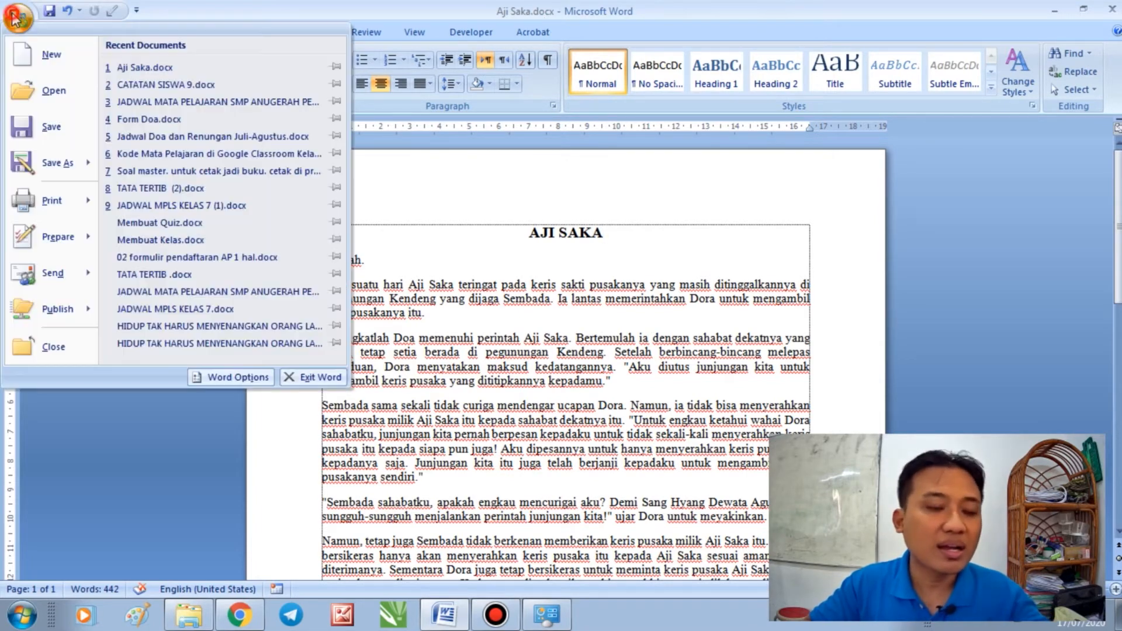
mouse_move(57, 163)
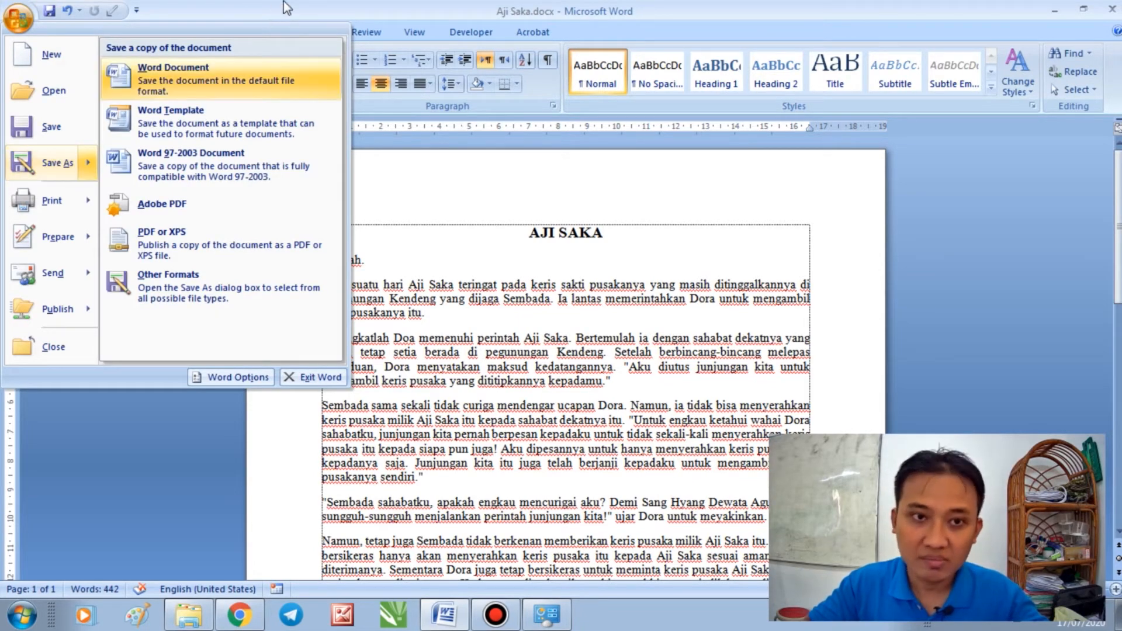
left_click(18, 19)
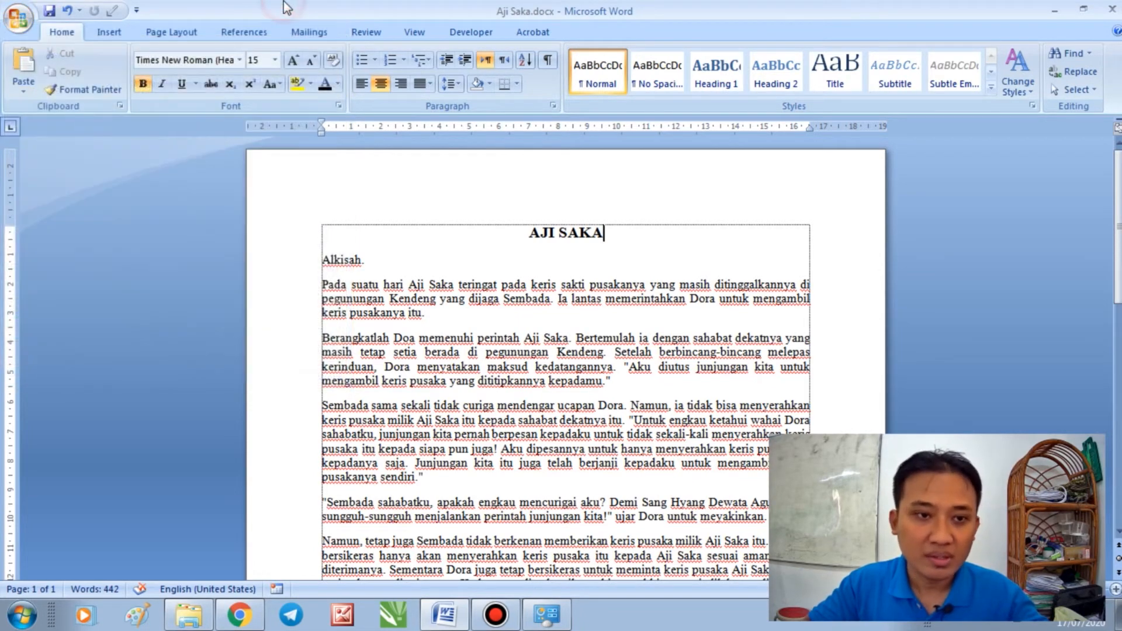
left_click(17, 21)
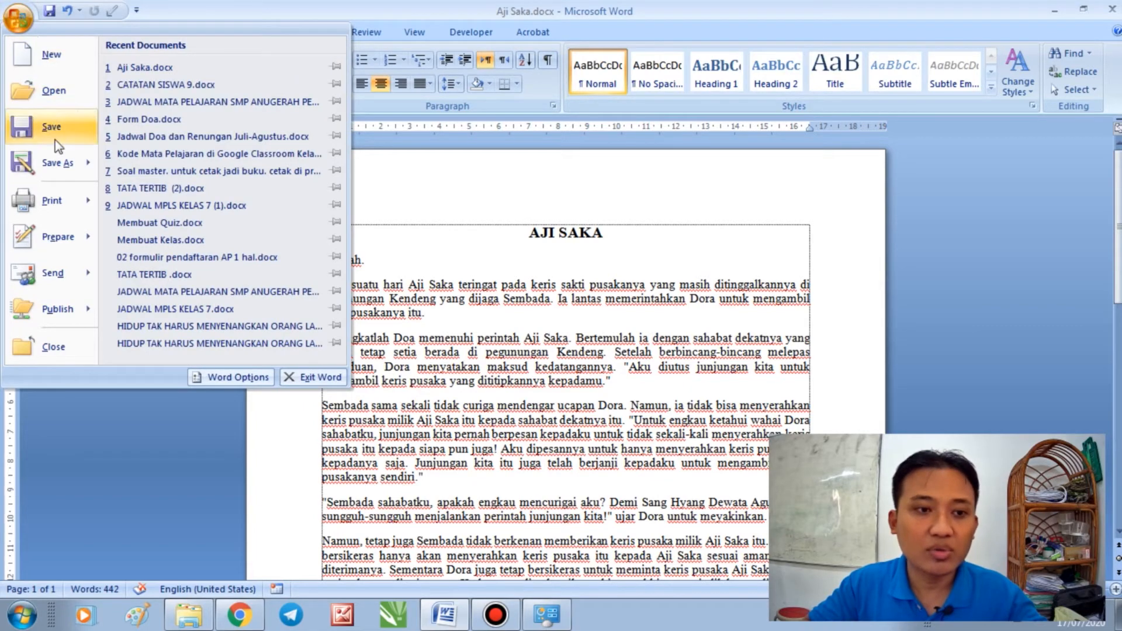
left_click(54, 162)
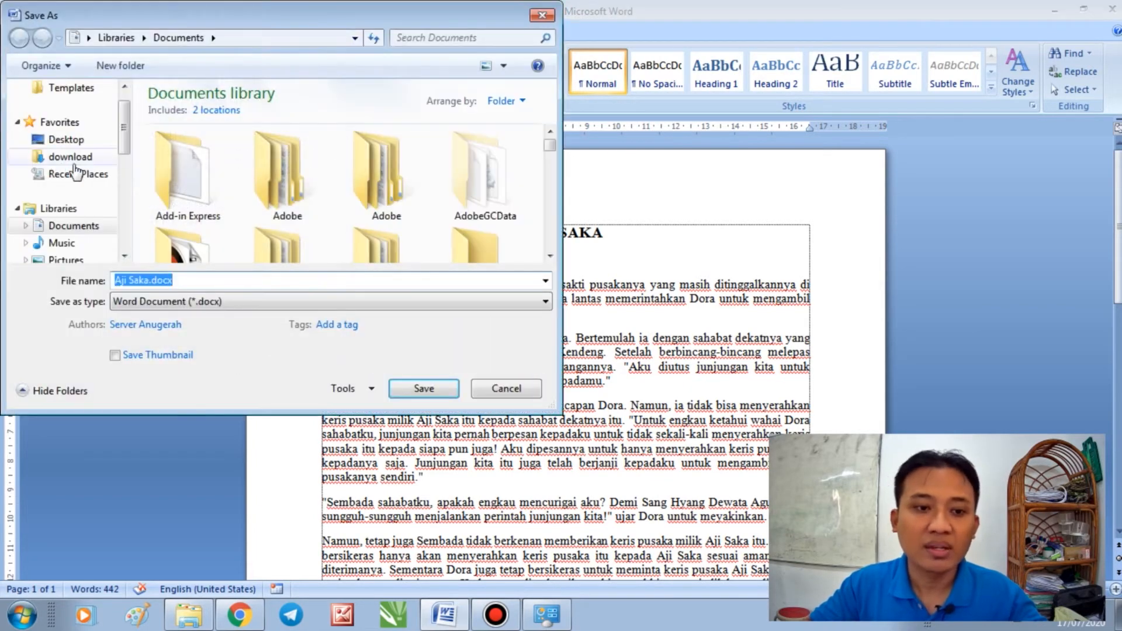
left_click(147, 281)
left_click(149, 281)
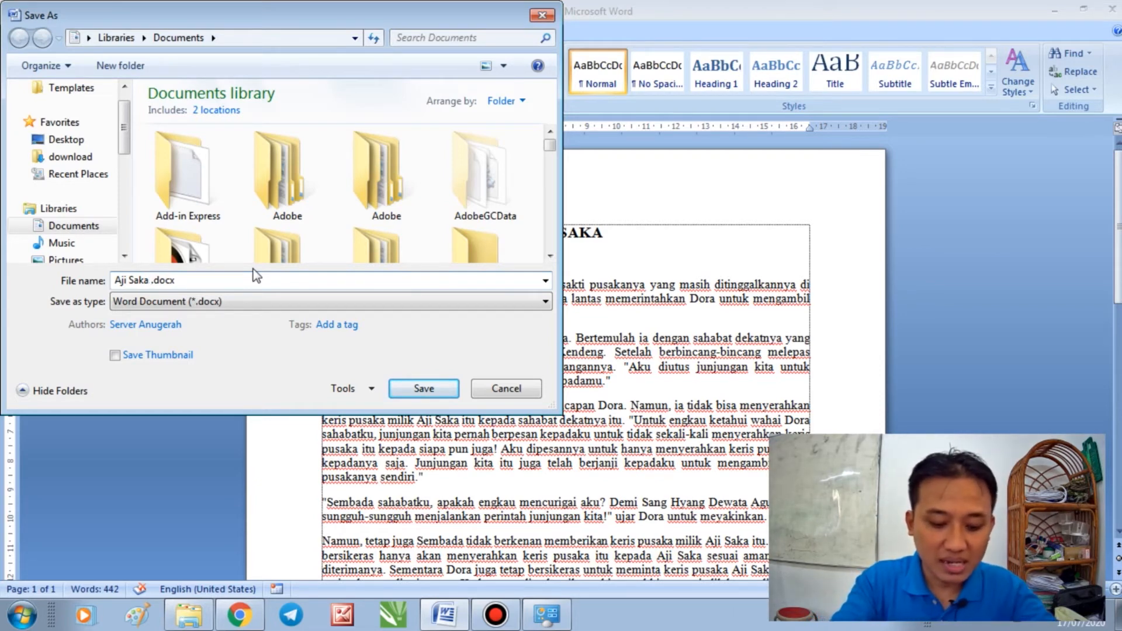
type("EDISI PERTAMA")
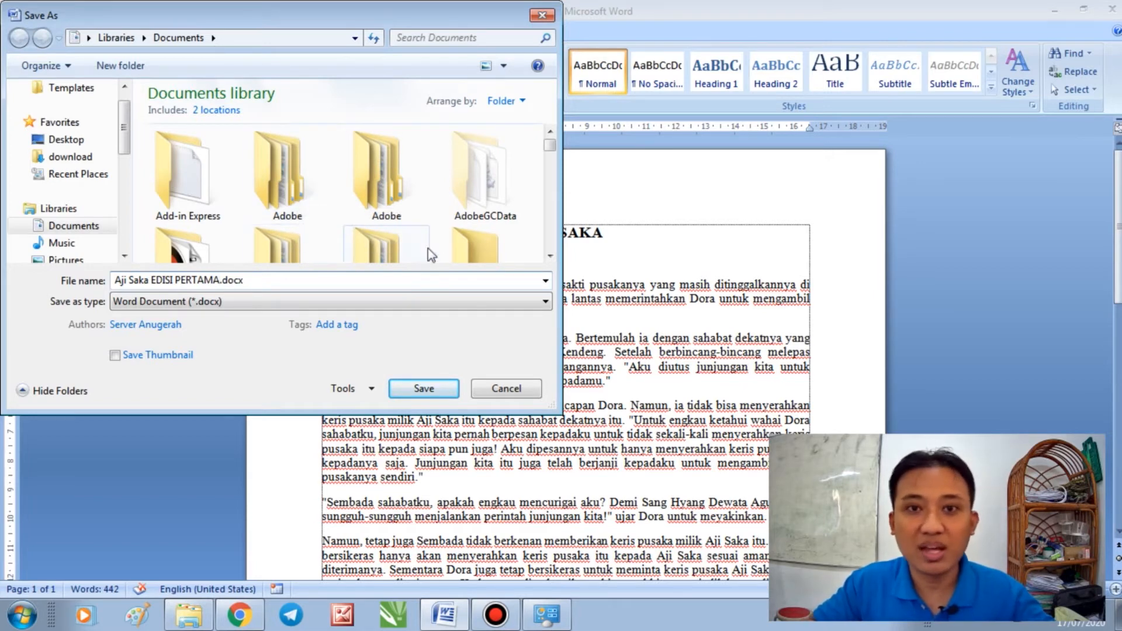
left_click(442, 392)
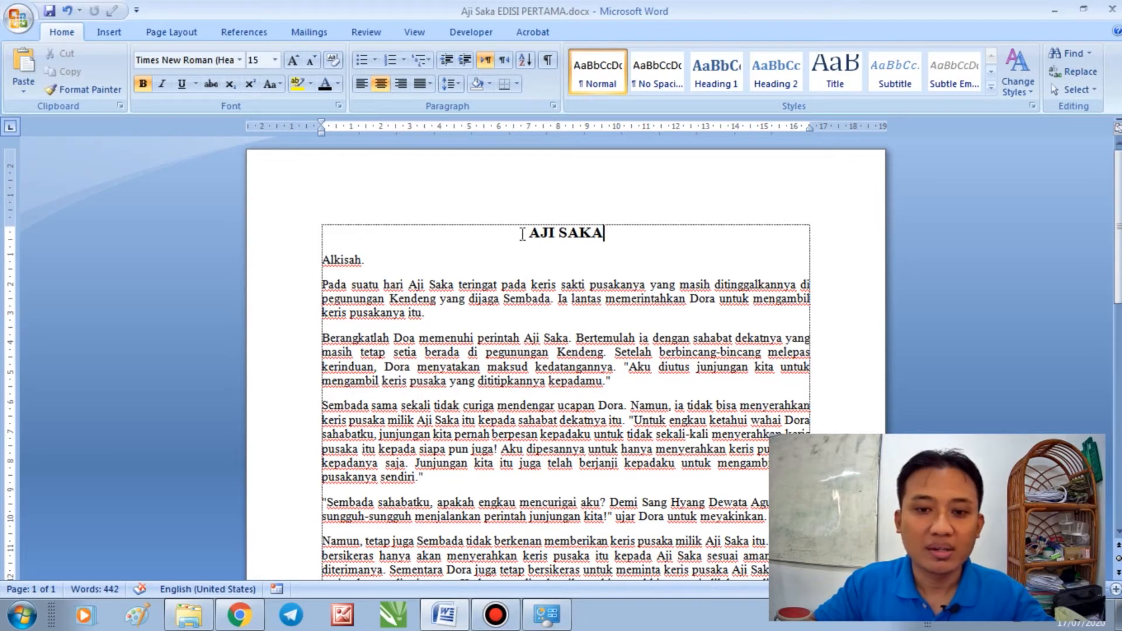
left_click_drag(517, 232, 708, 504)
left_click(694, 450)
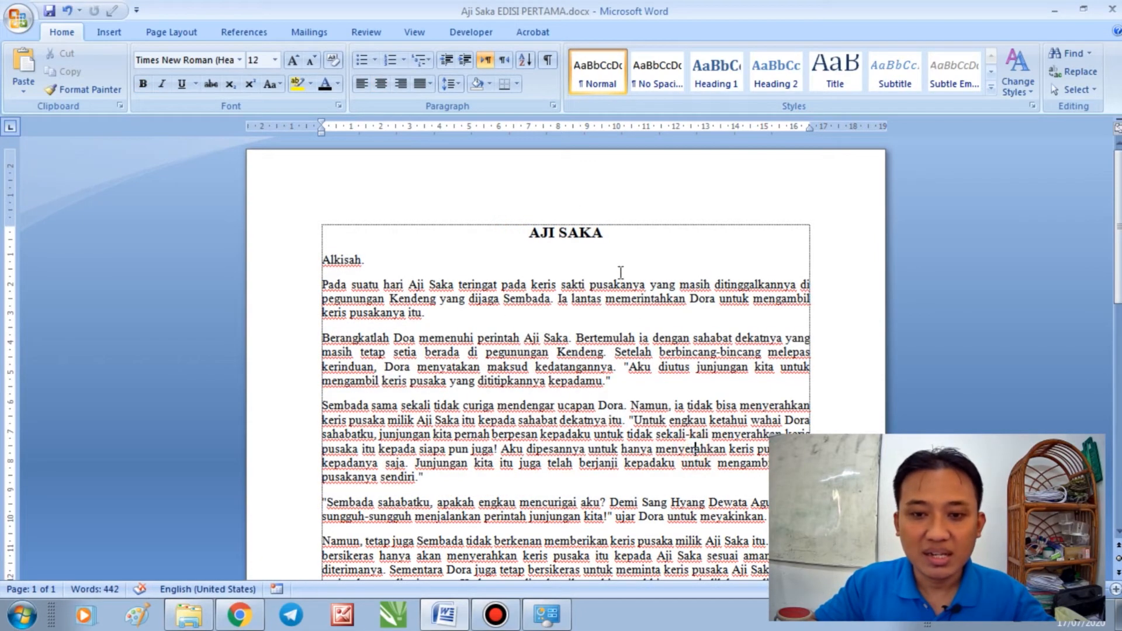
mouse_move(436, 11)
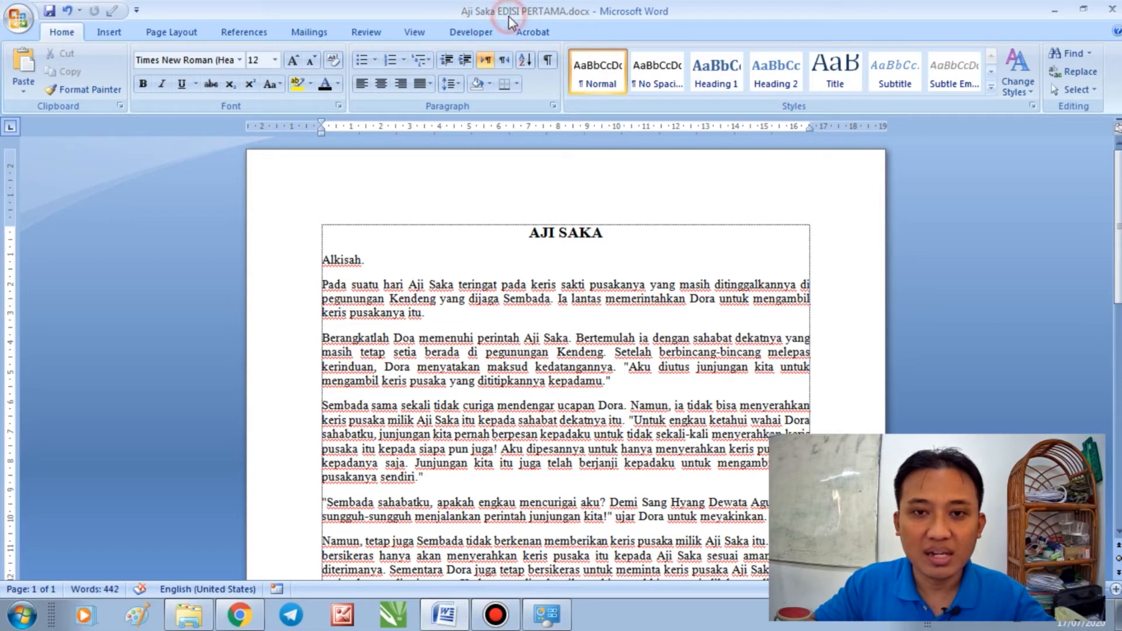
left_click_drag(517, 232, 754, 541)
left_click(677, 419)
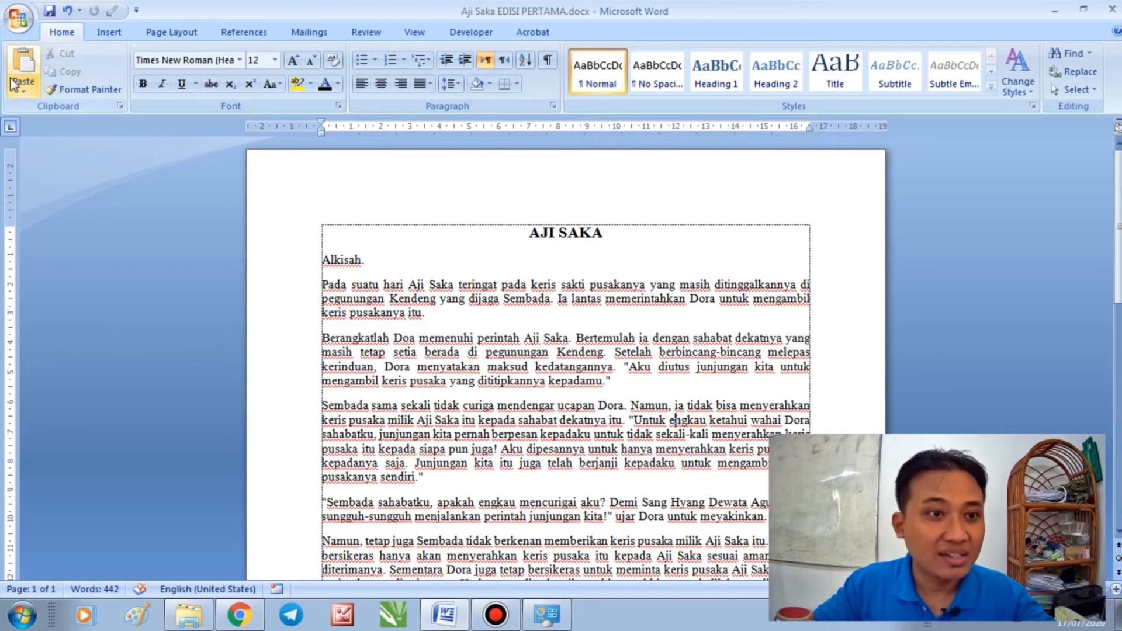
Open the original Aji Saka.docx from the Documents library and check its title and opening paragraphs.
left_click(17, 19)
left_click(48, 100)
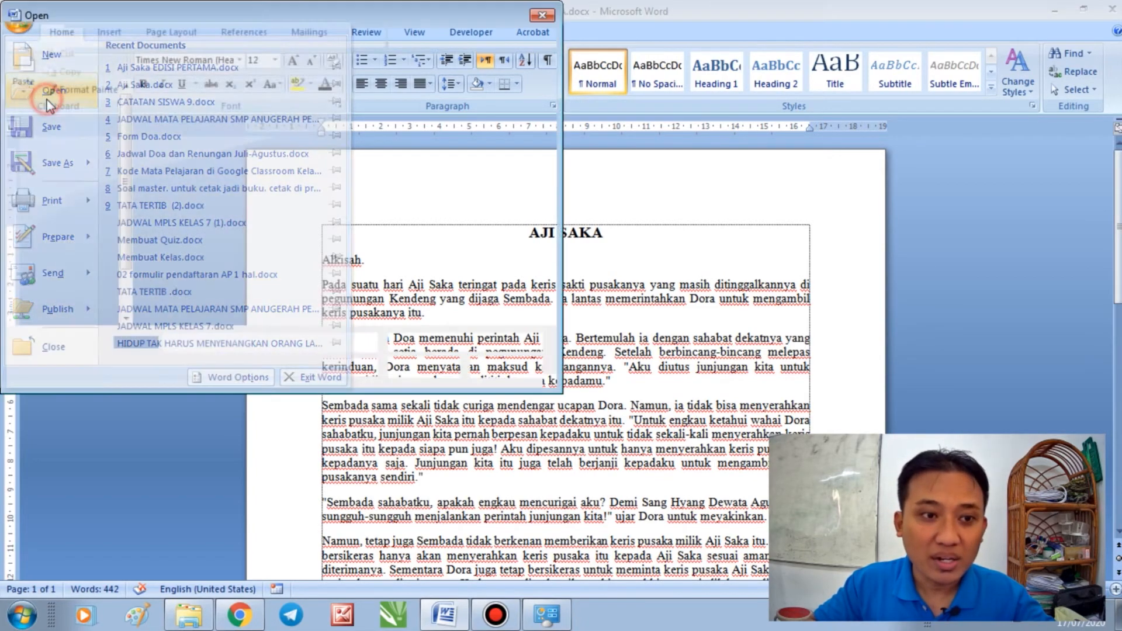
left_click_drag(549, 141, 554, 198)
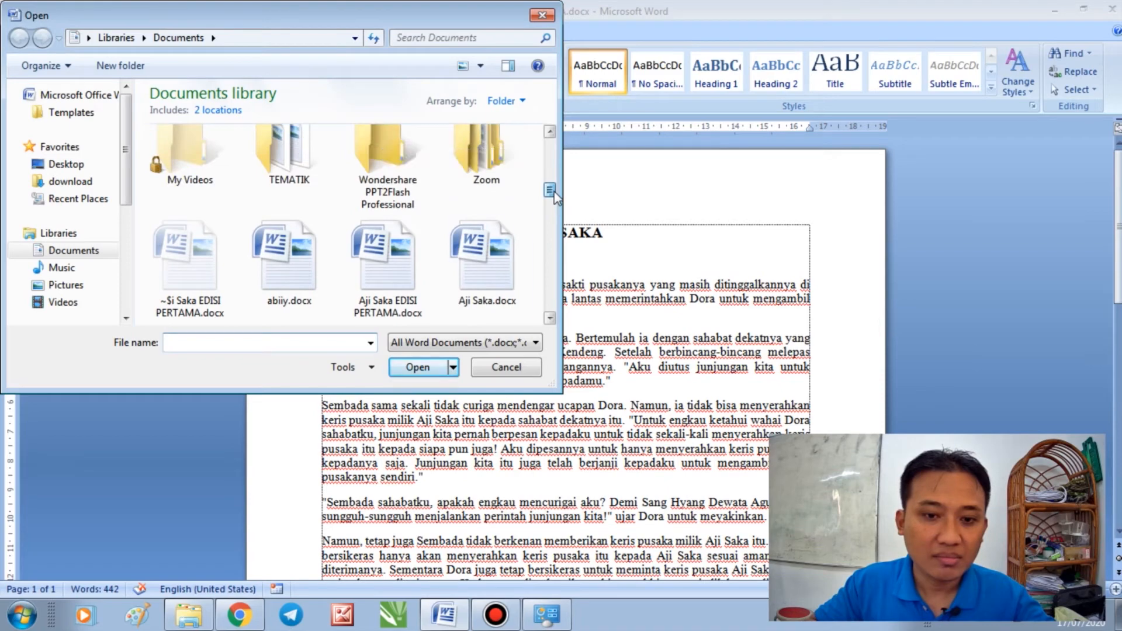
left_click(488, 256)
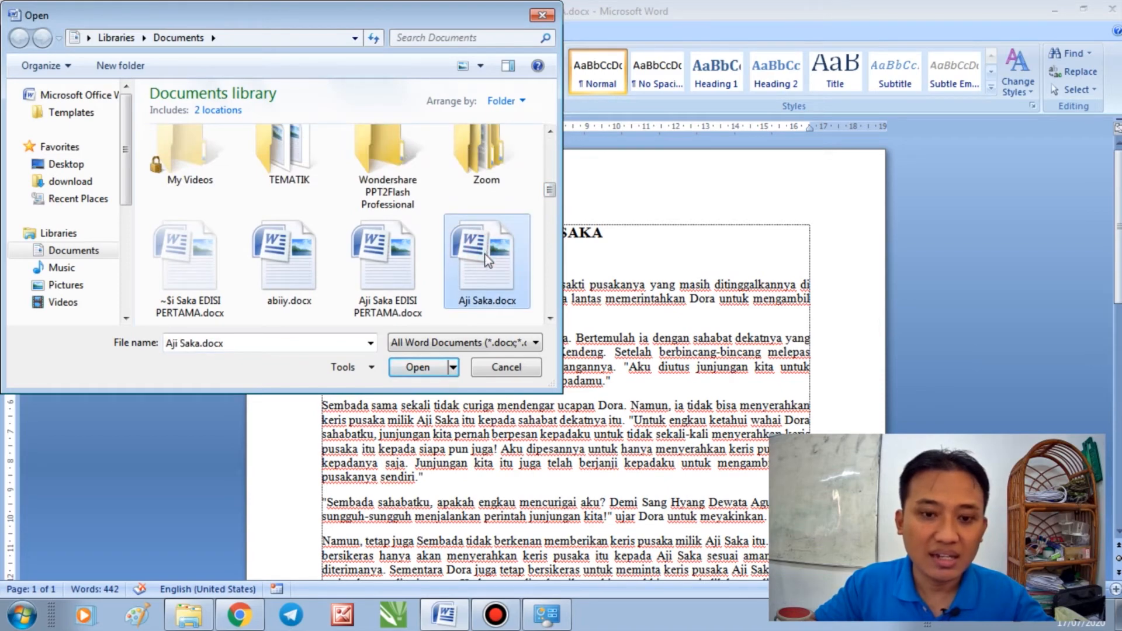
left_click(434, 371)
left_click_drag(519, 233, 692, 482)
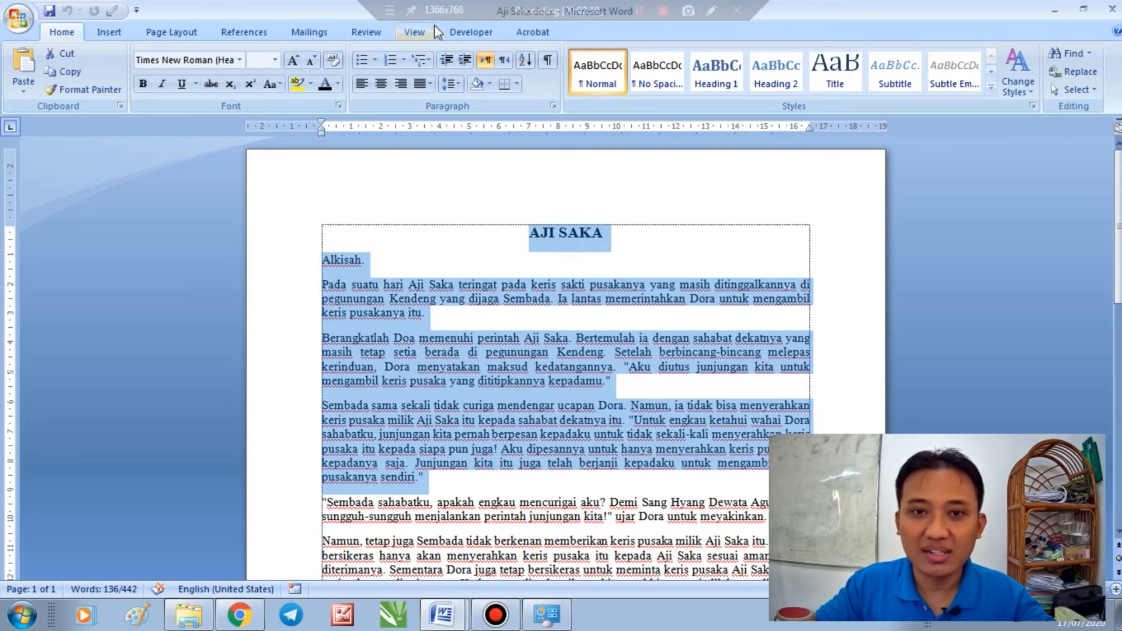
left_click(434, 14)
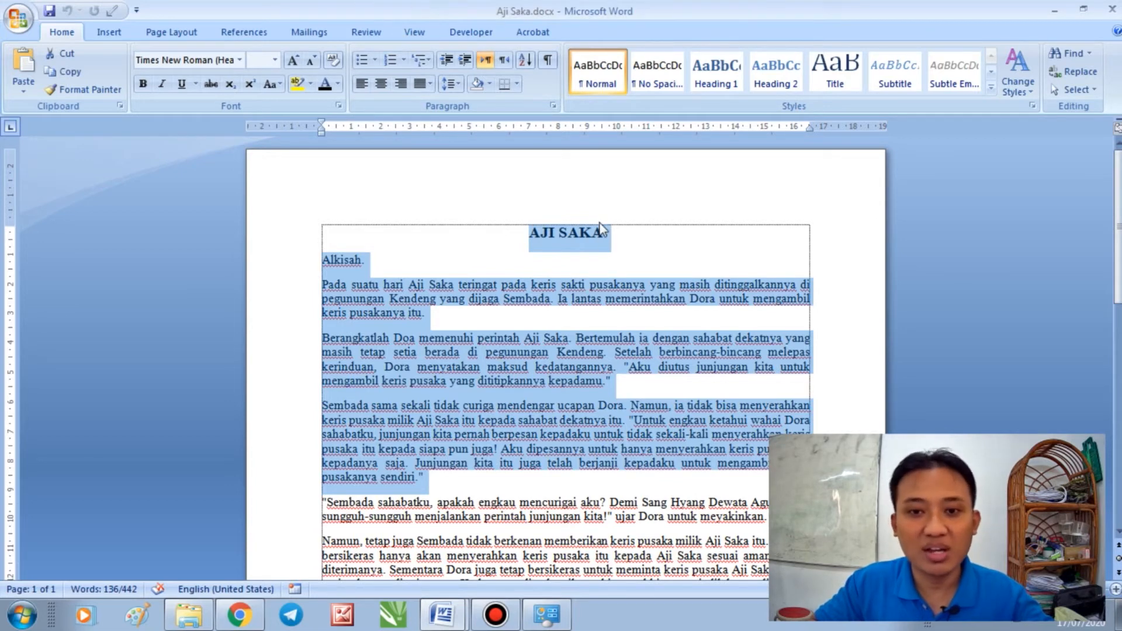
left_click(602, 246)
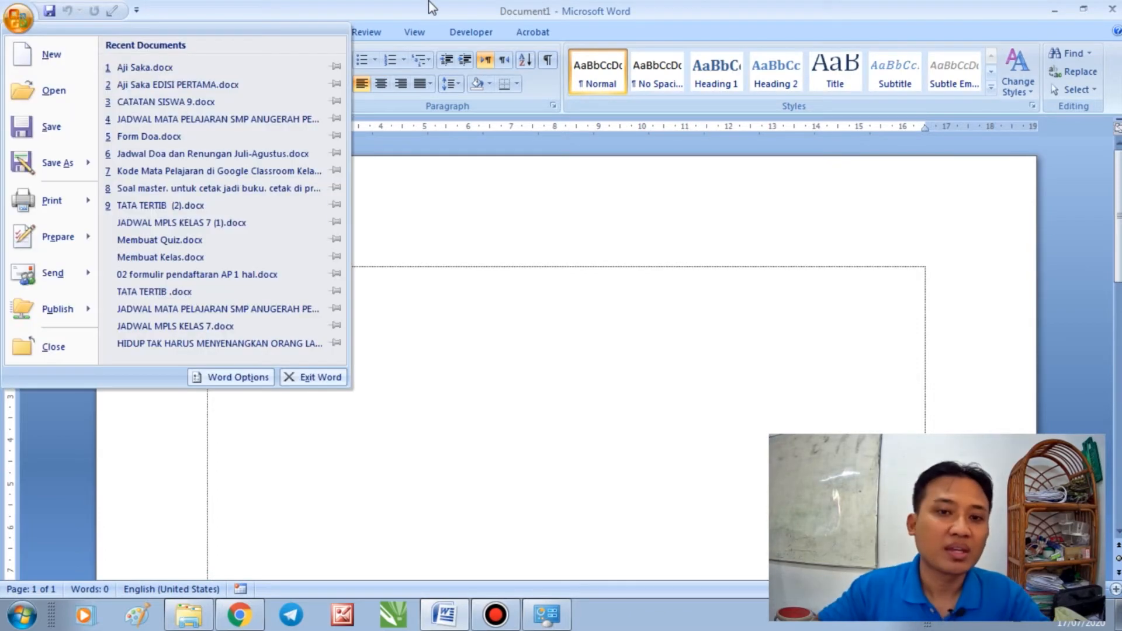
Examine the Home, Insert, Page Layout and References command sets of the ribbon in the blank document.
left_click(429, 7)
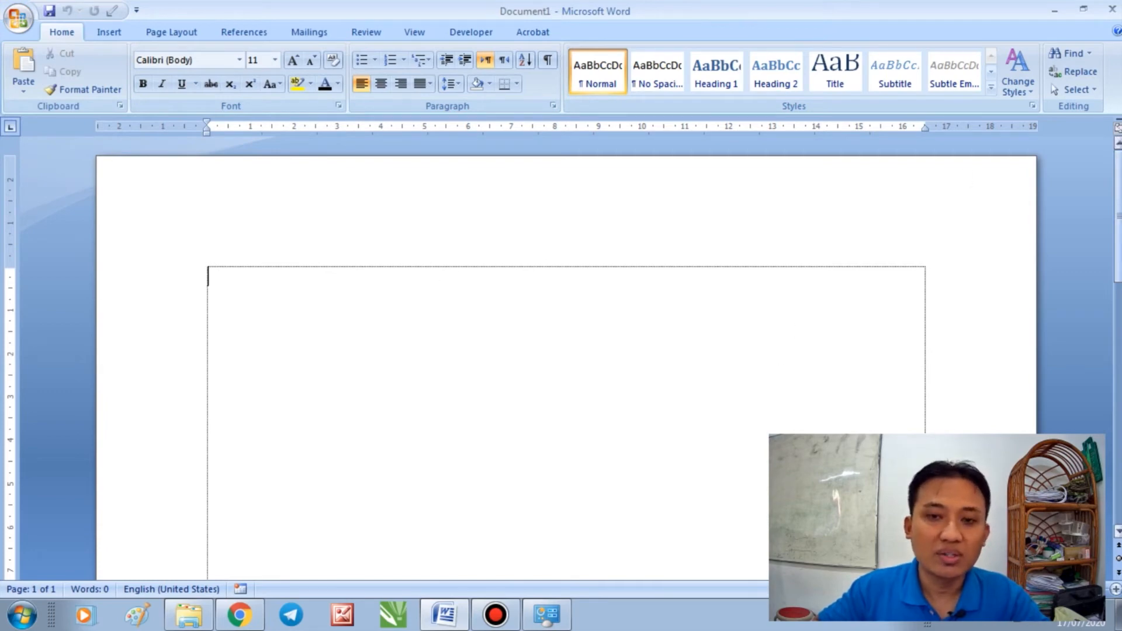
left_click(109, 34)
left_click(61, 32)
left_click(109, 34)
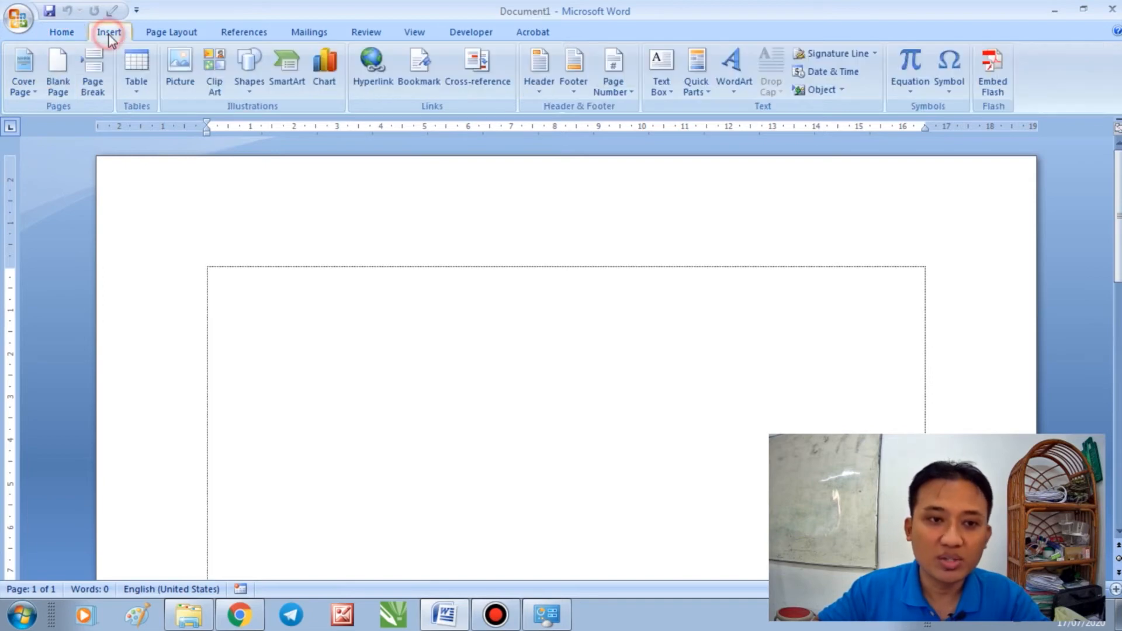
left_click(173, 34)
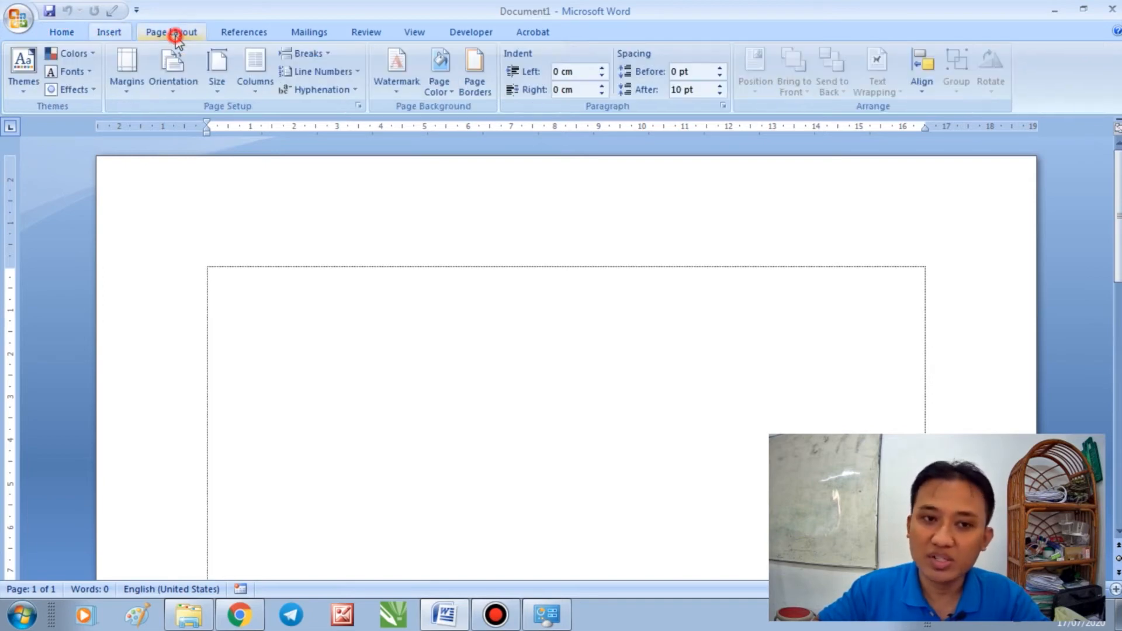
left_click(259, 34)
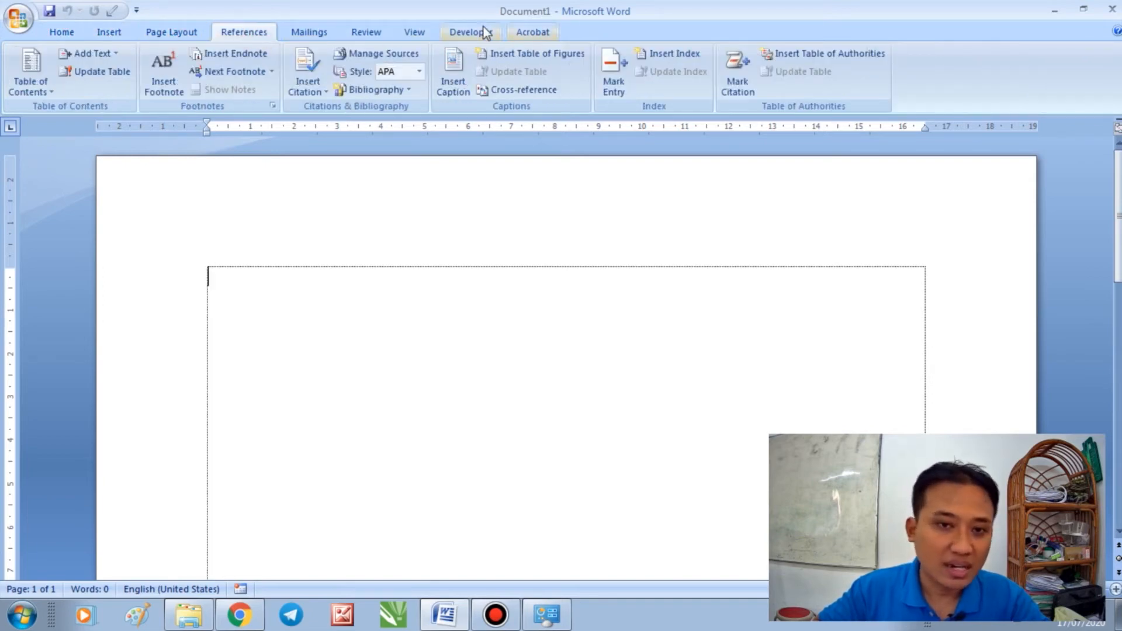
left_click(61, 30)
left_click(107, 32)
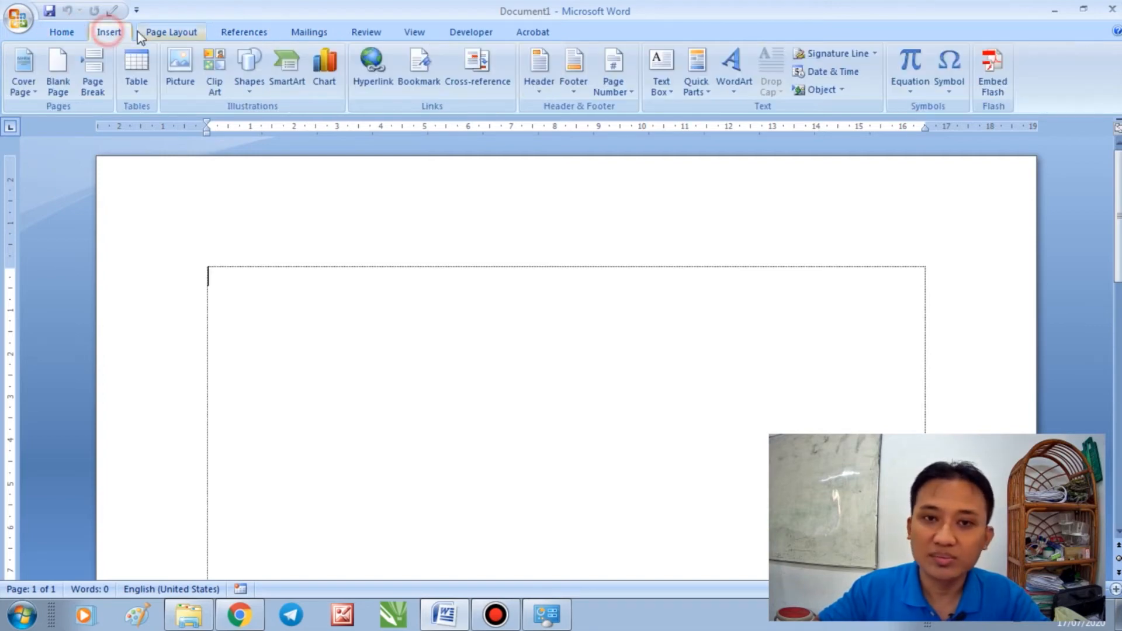
left_click(160, 33)
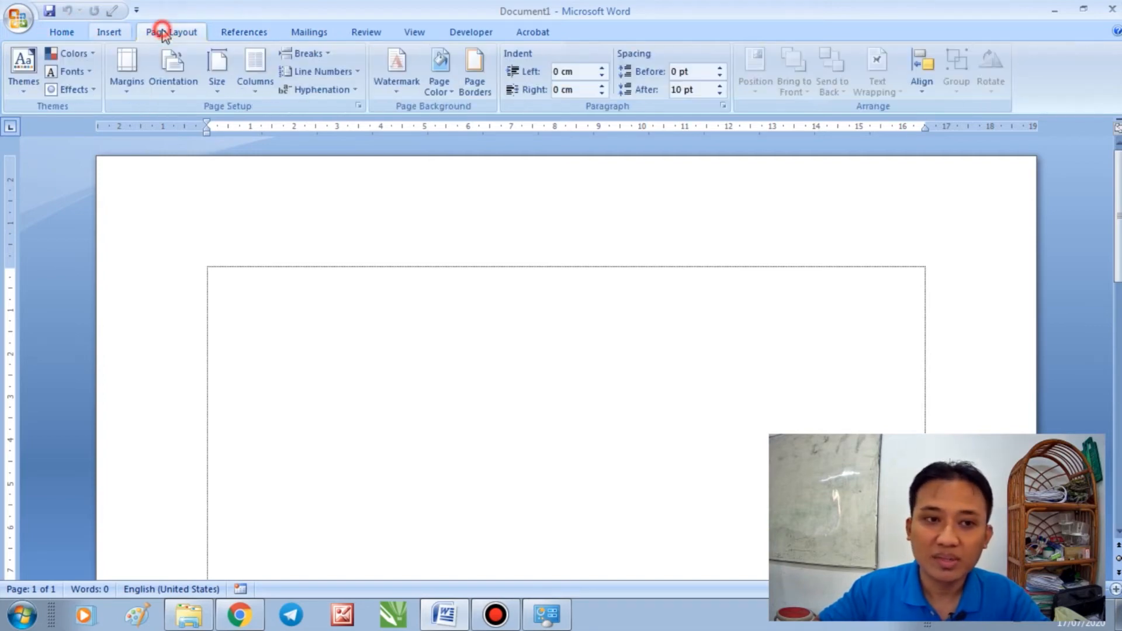
left_click(60, 32)
left_click(108, 35)
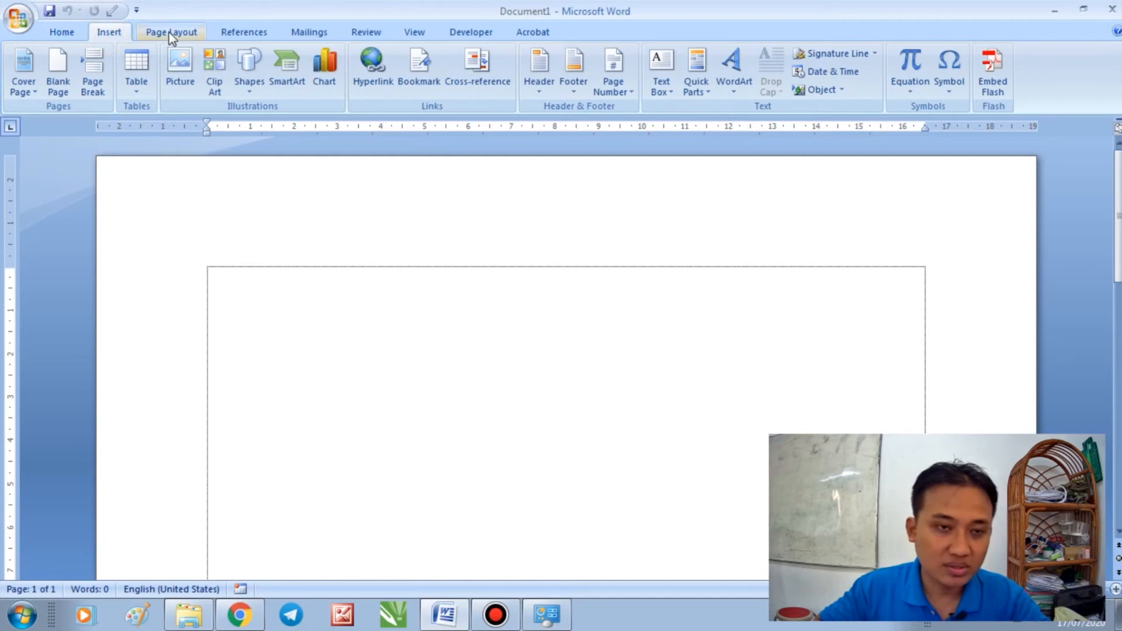
left_click(167, 33)
left_click(72, 34)
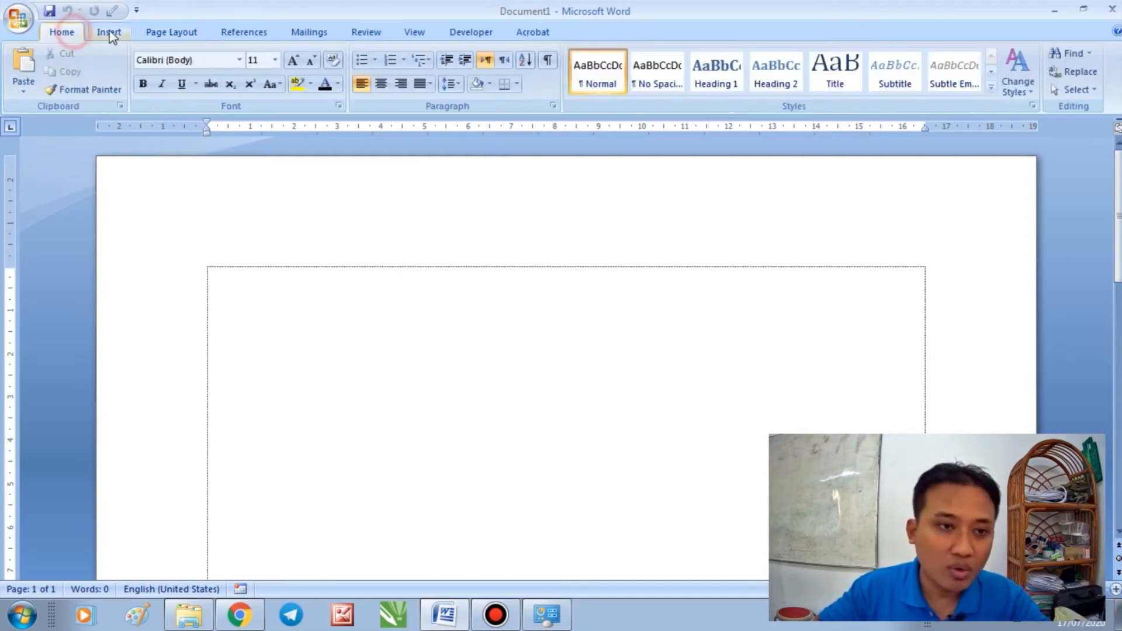